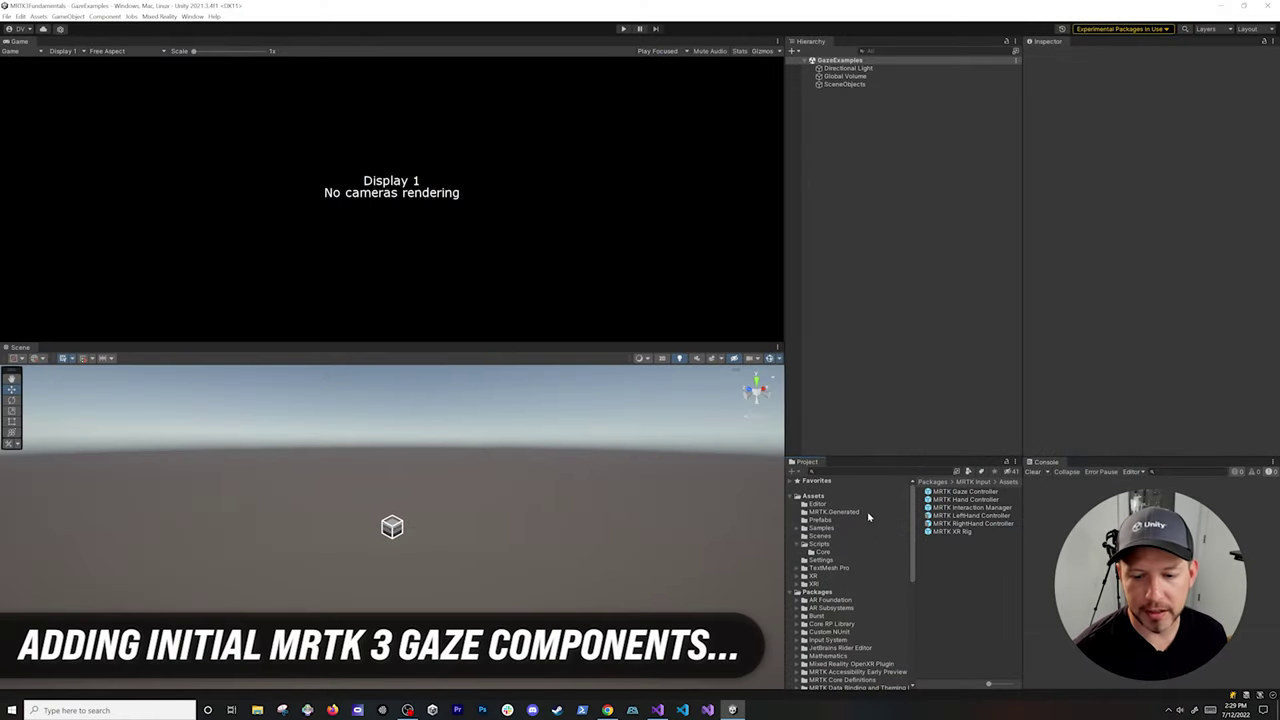
- Add the MRTK XR Rig prefab from the MRTK Input package to the GazeExamples scene
scroll(868, 516, "down", 5)
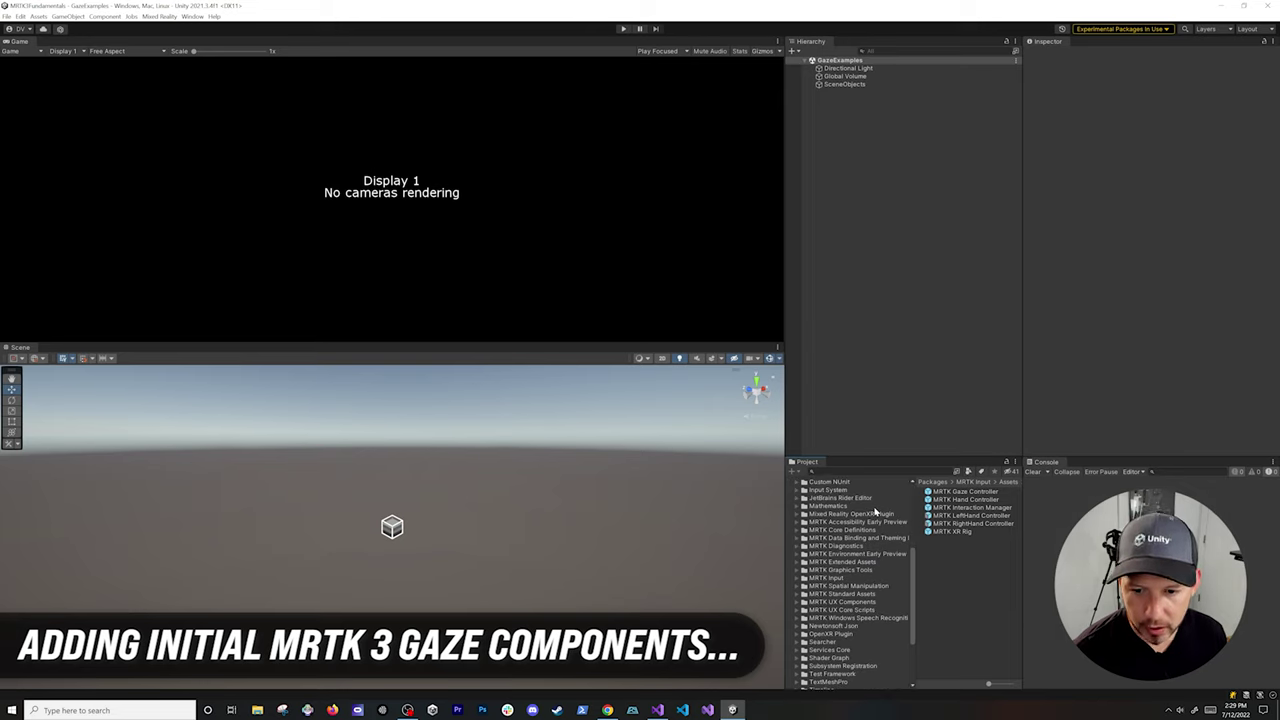
left_click(797, 578)
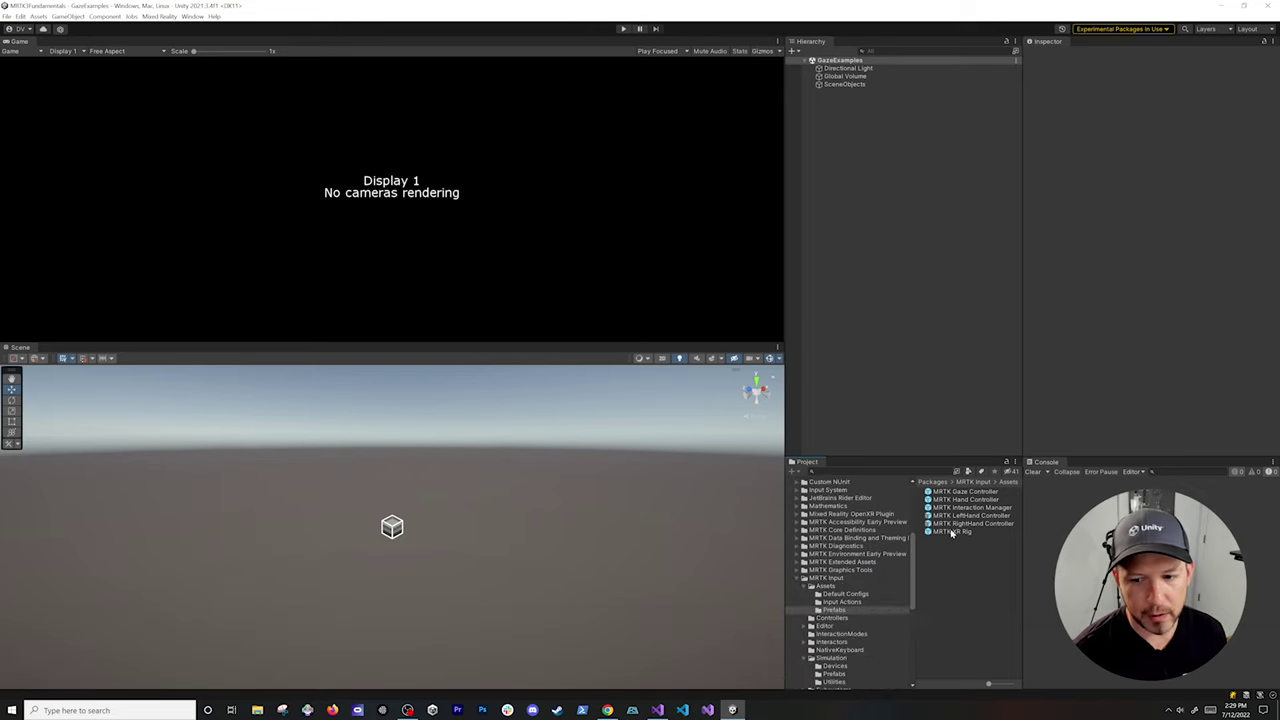
left_click_drag(950, 536, 877, 82)
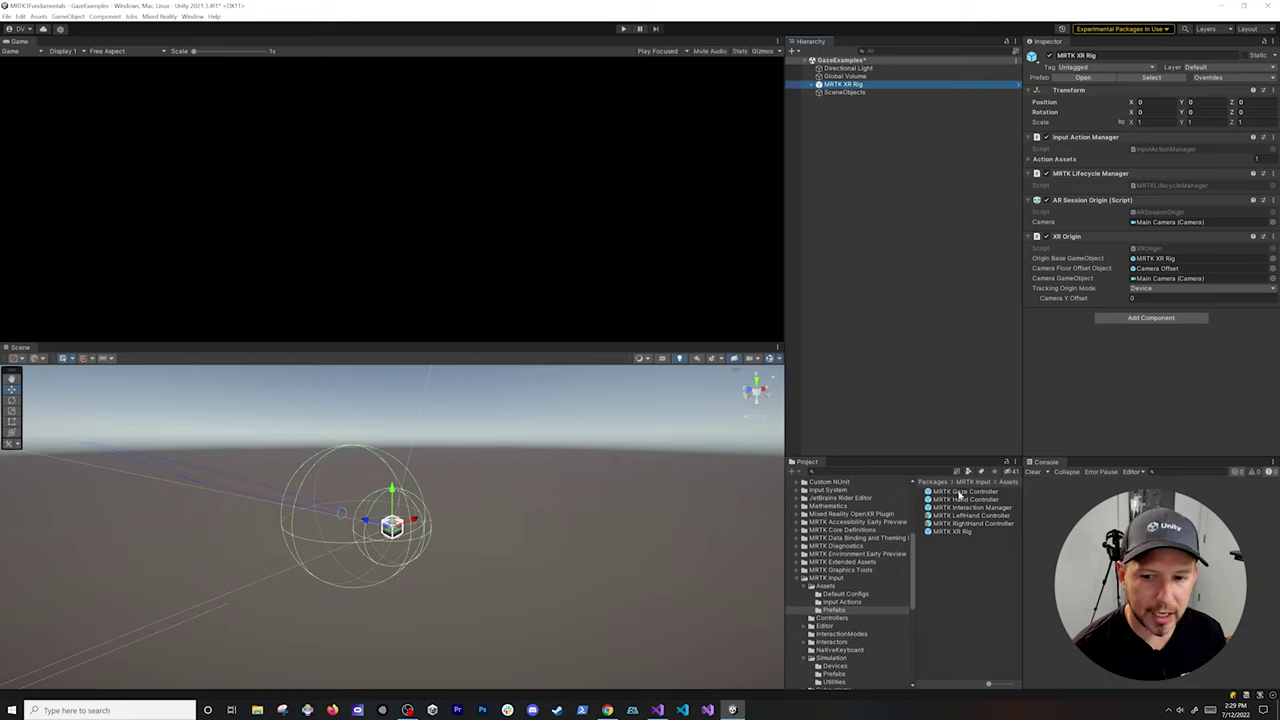
- Expand the MRTK XR Rig down to the MRTK Gaze Controller and show the components of its GazeInteractor
left_click(818, 85)
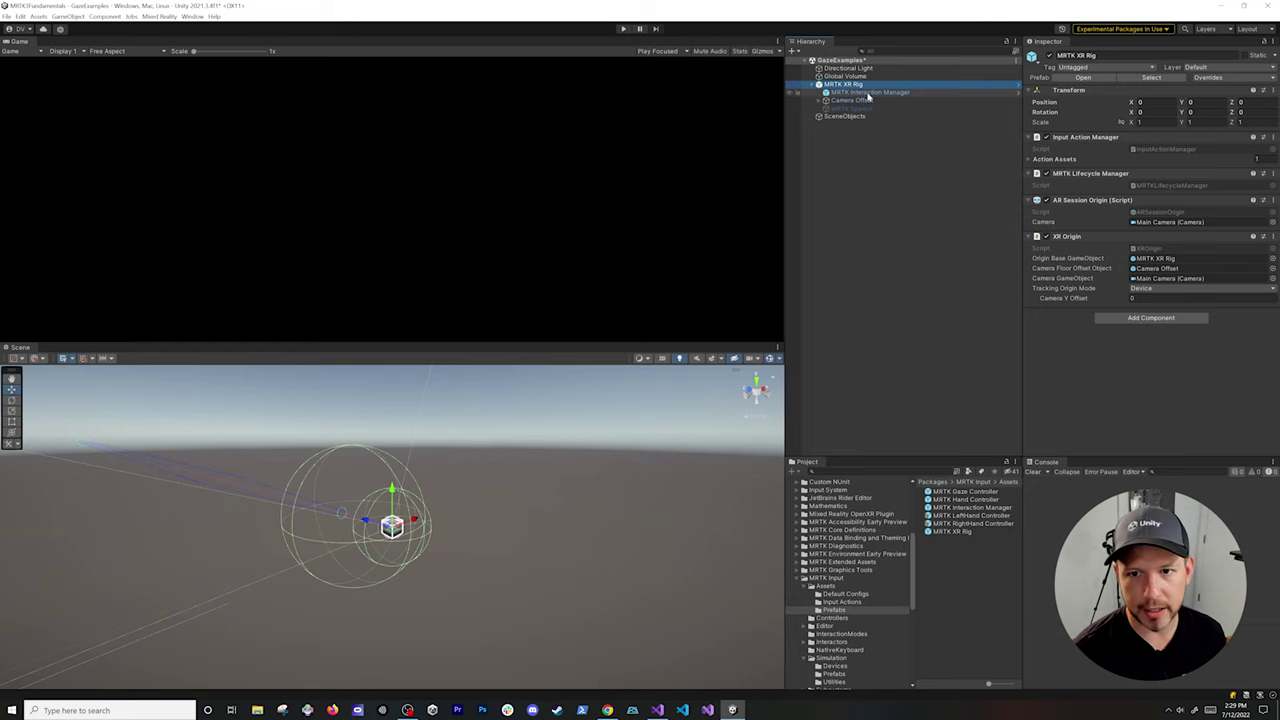
left_click(818, 101)
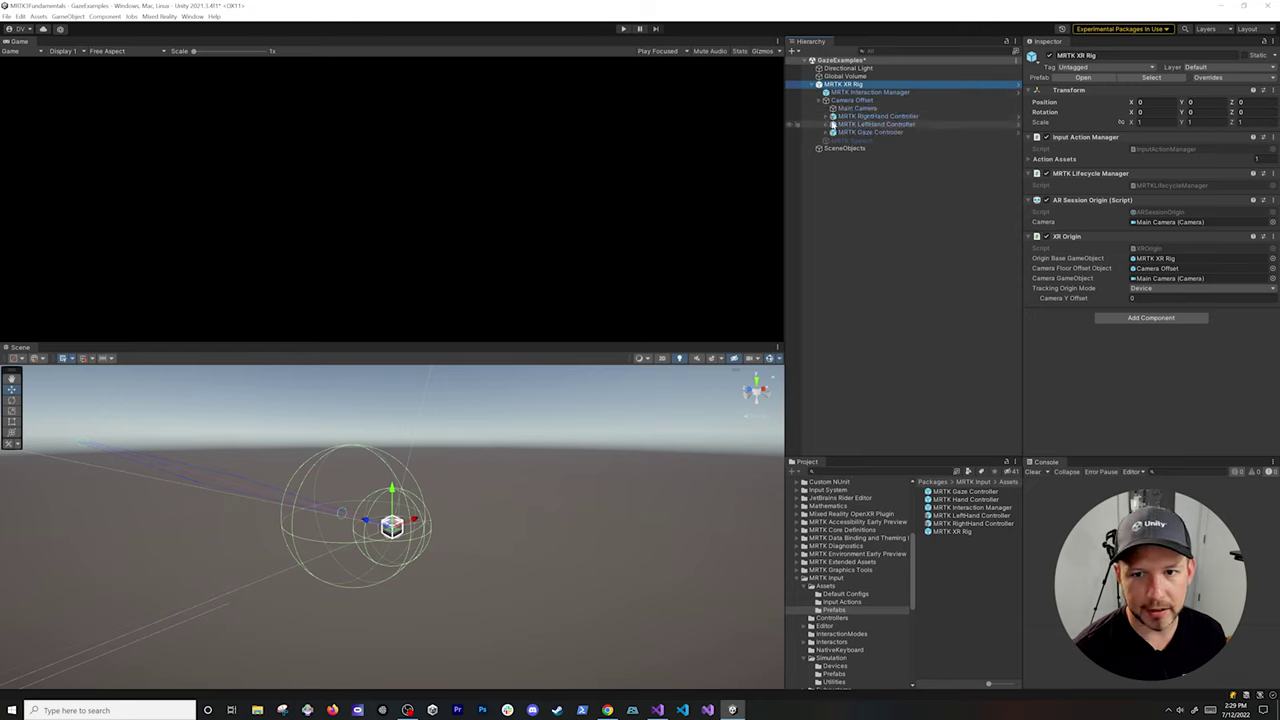
left_click(825, 133)
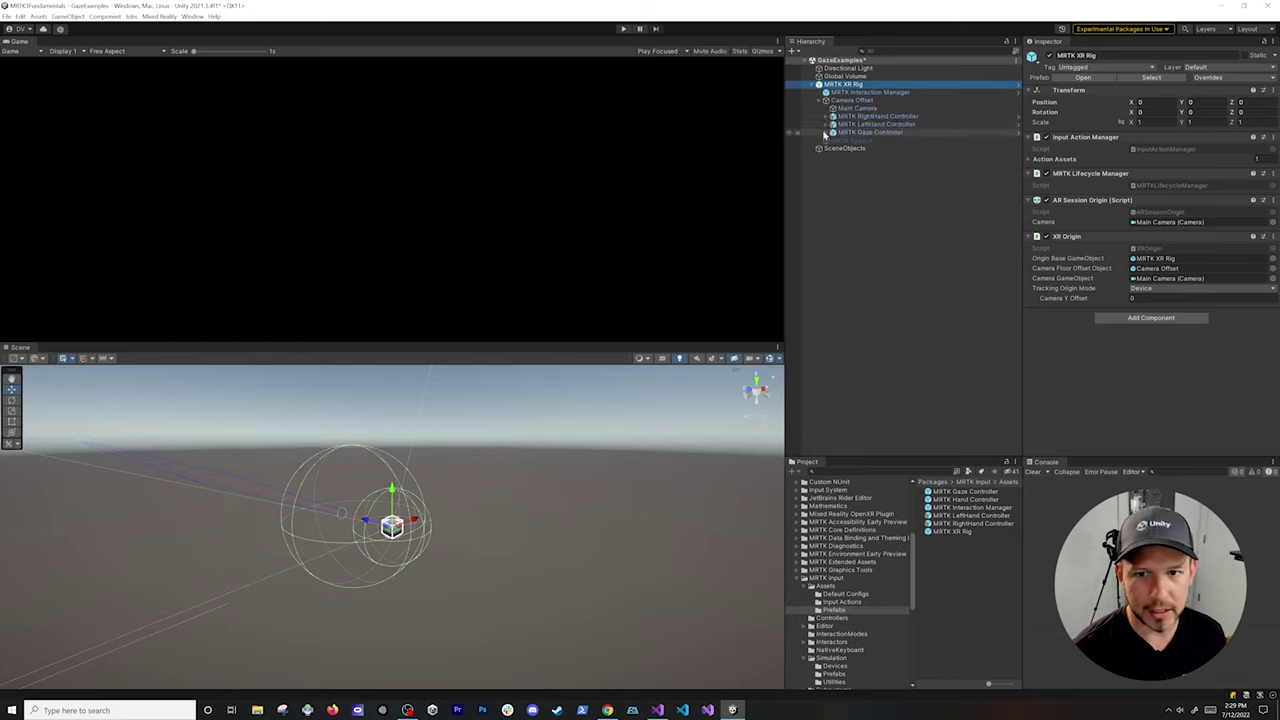
left_click(877, 133)
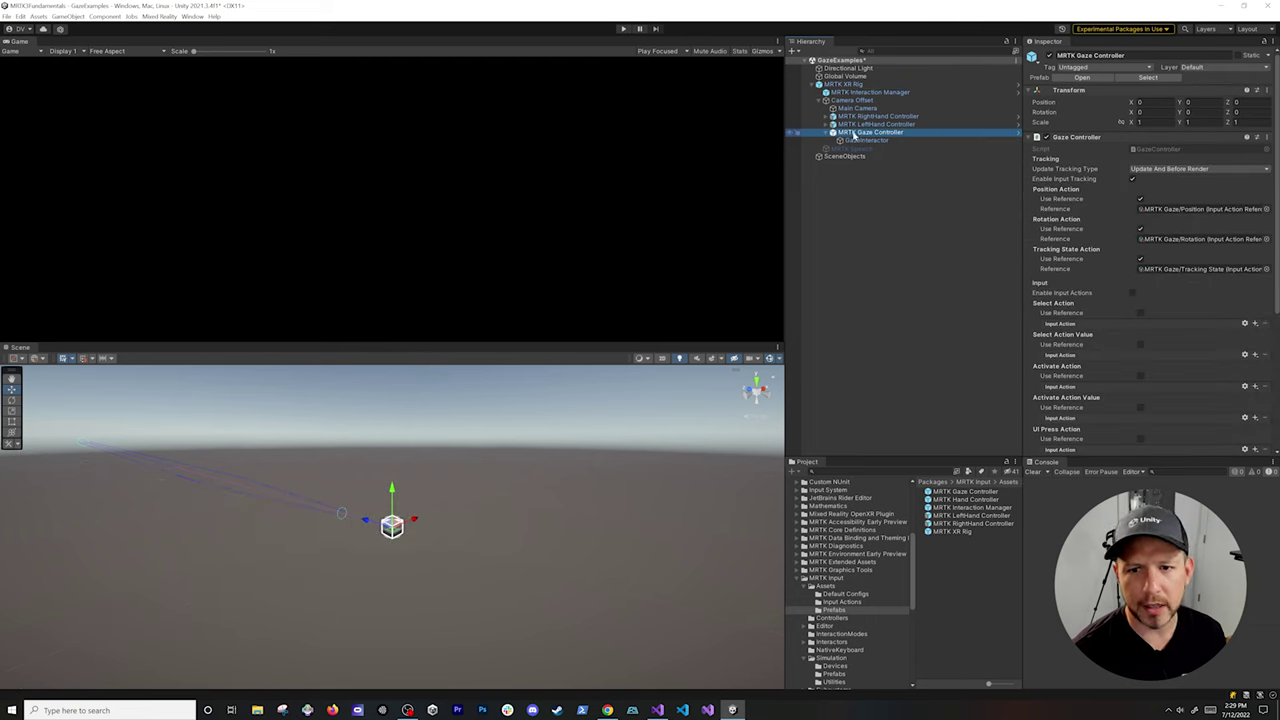
left_click(870, 141)
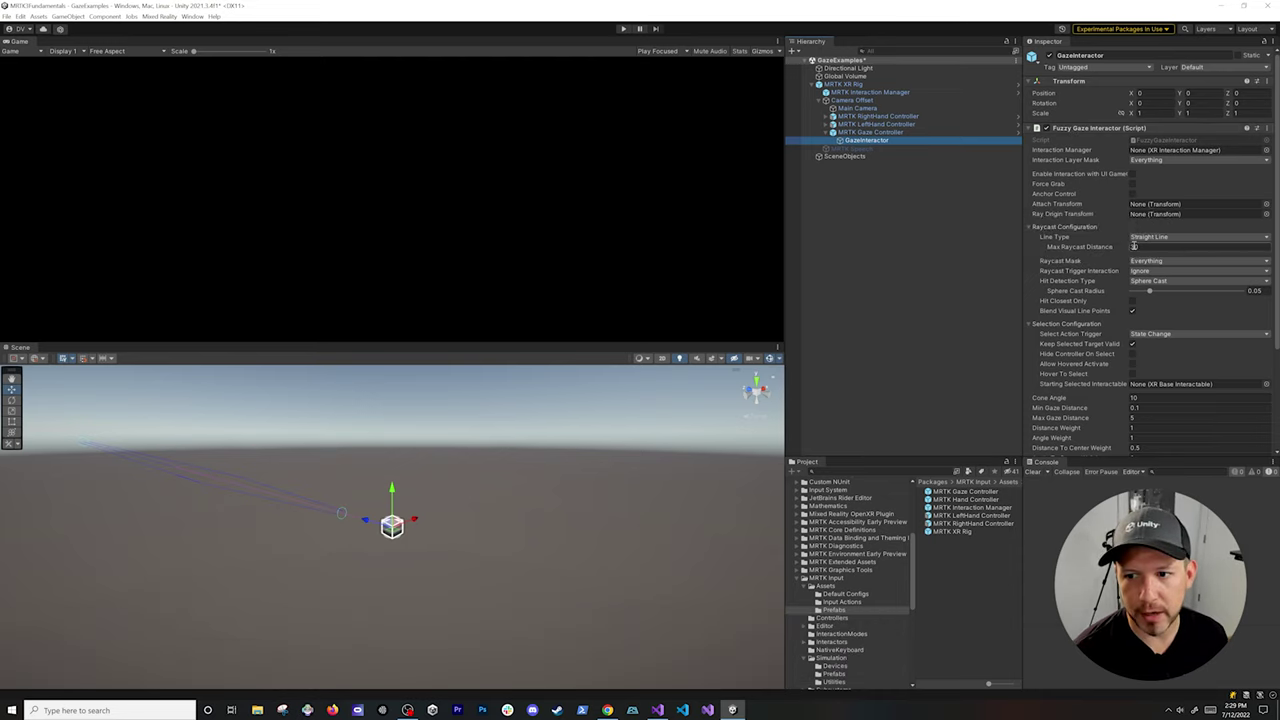
- Examine the GazeInteractor's max raycast distance, line type options and gaze distance settings
left_click(1134, 246)
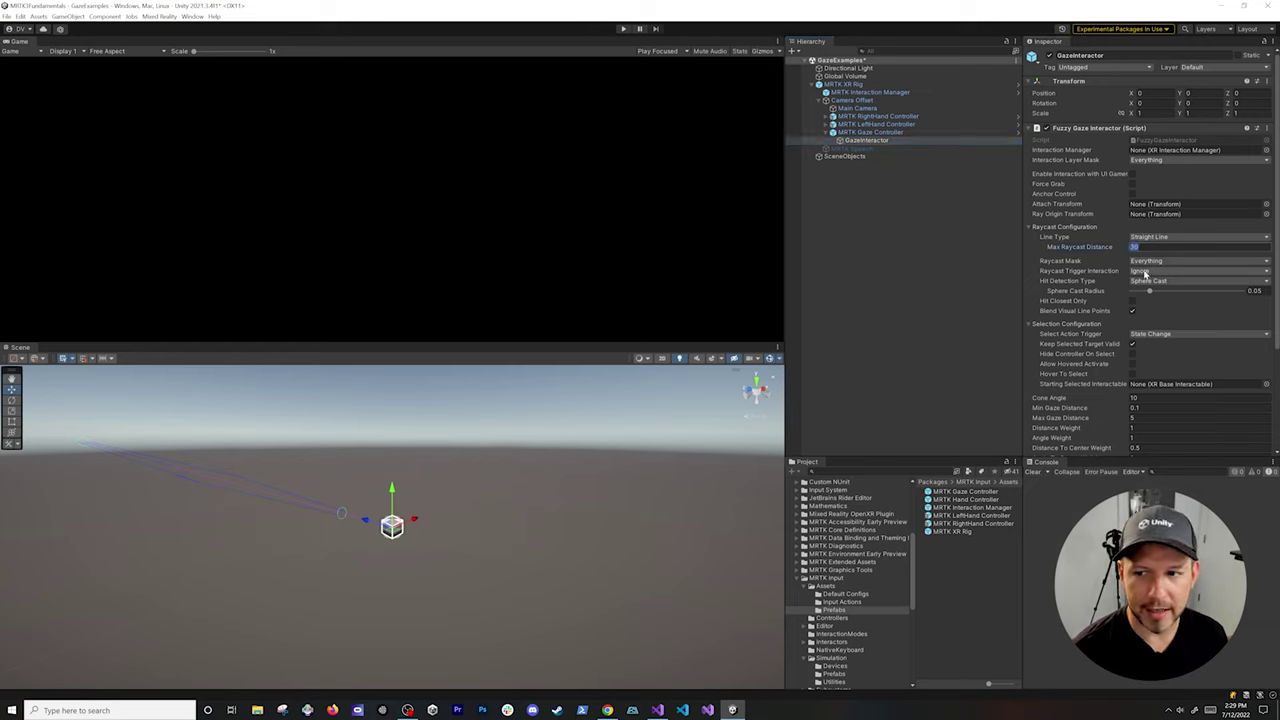
left_click(1169, 237)
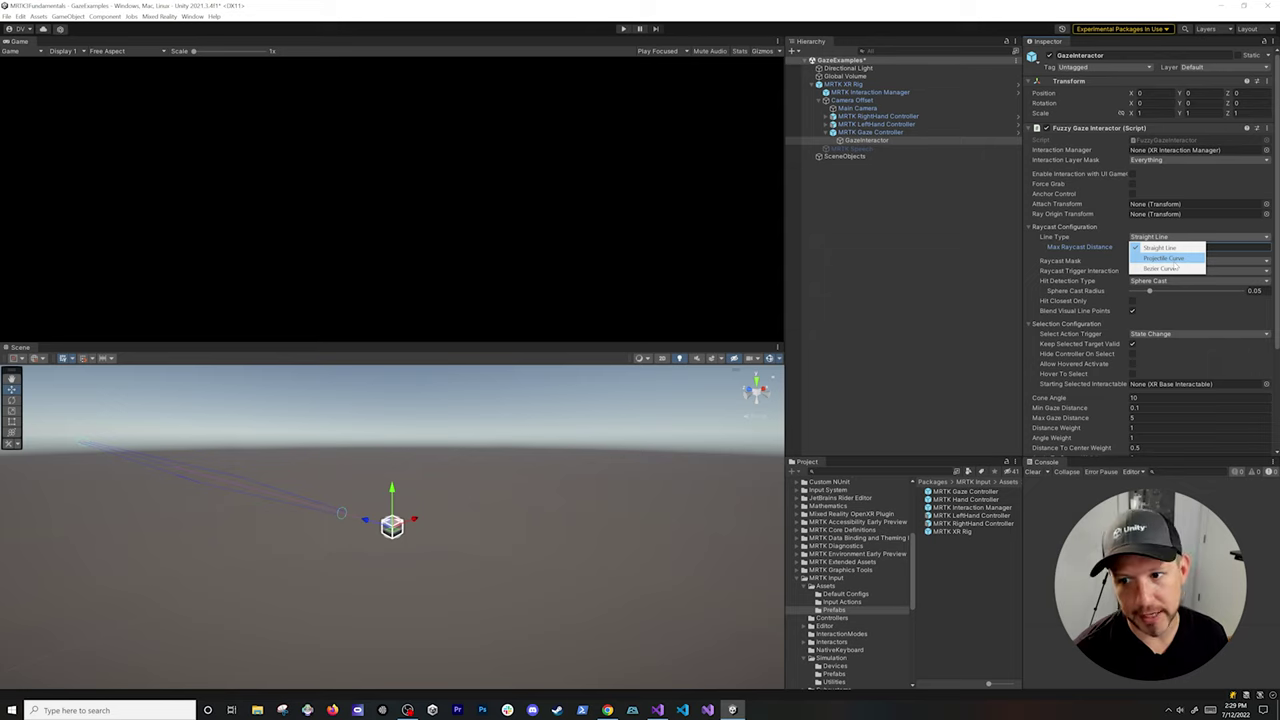
left_click(1105, 244)
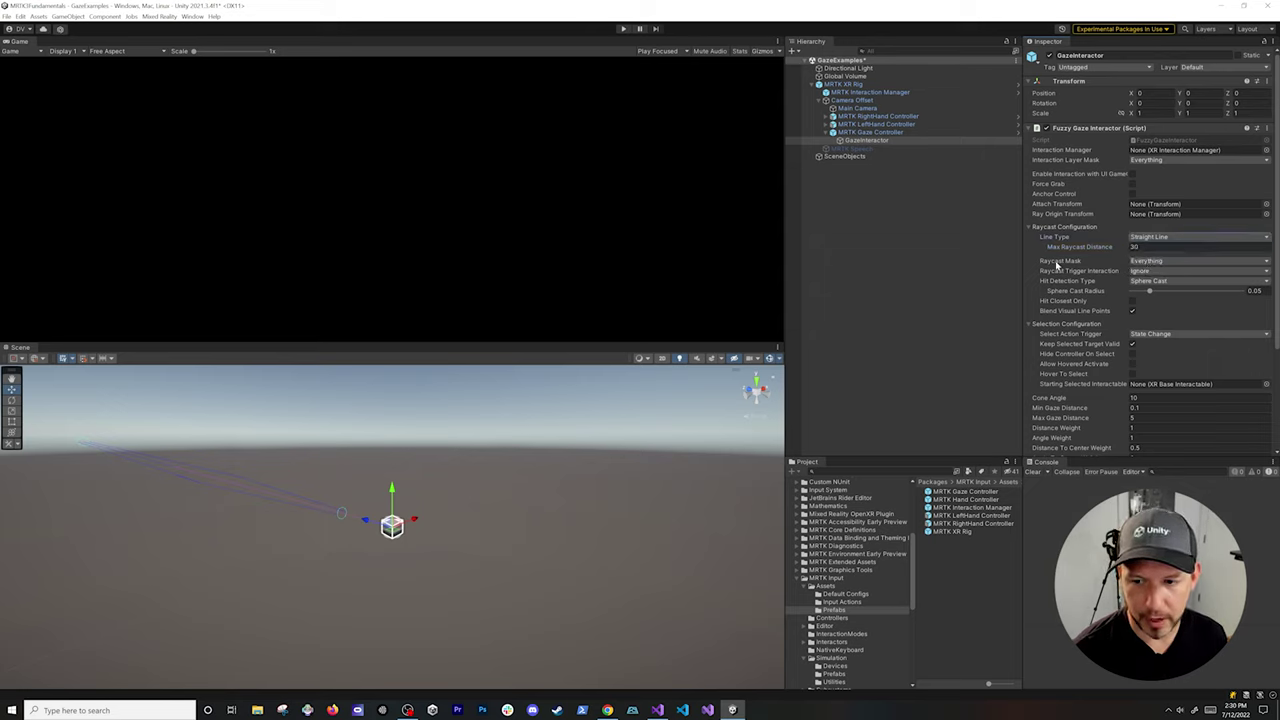
scroll(1053, 241, "down", 2)
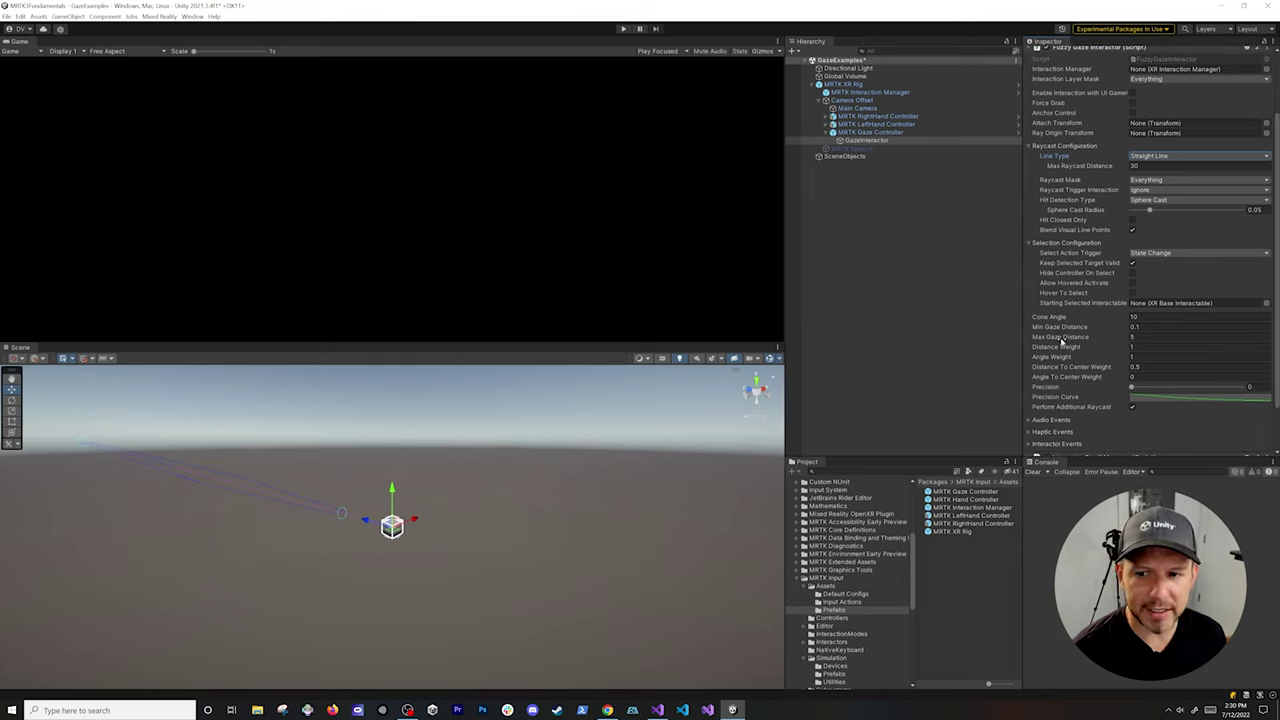
mouse_move(1061, 341)
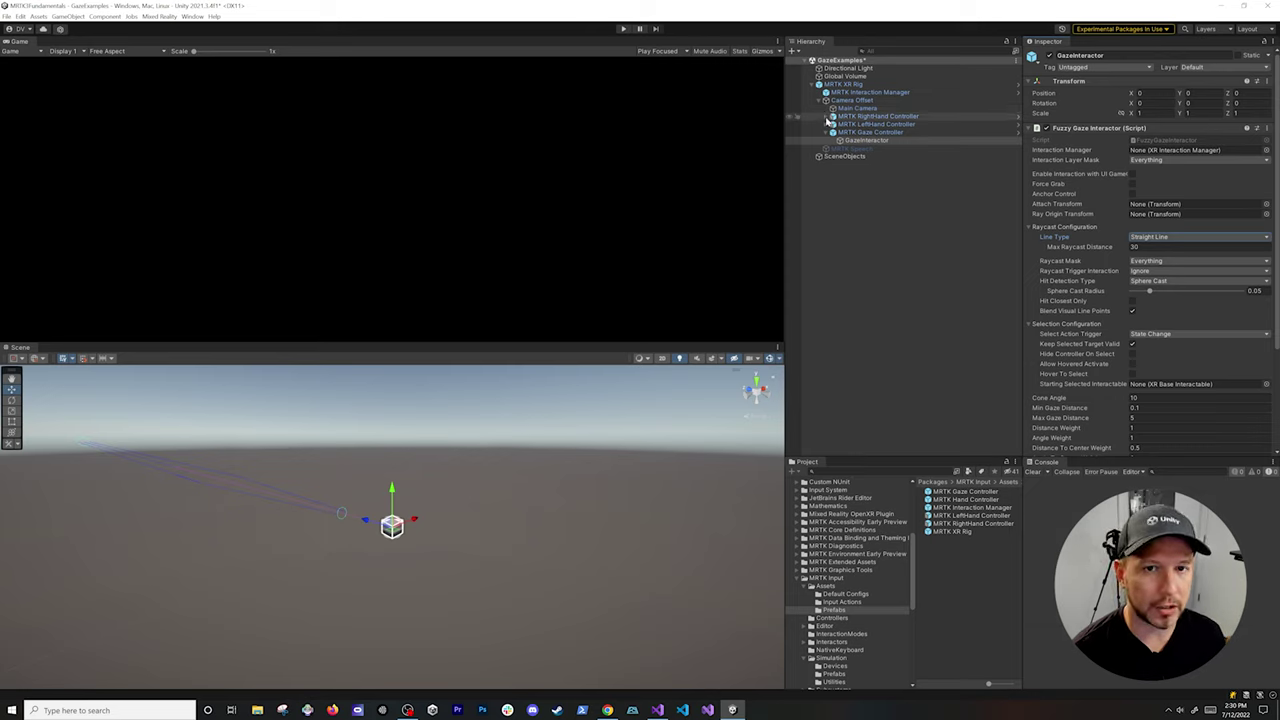
- Expand both hand controllers and examine the right hand's GazePinchInteractor, including its detector's interactor and controller references
left_click(827, 117)
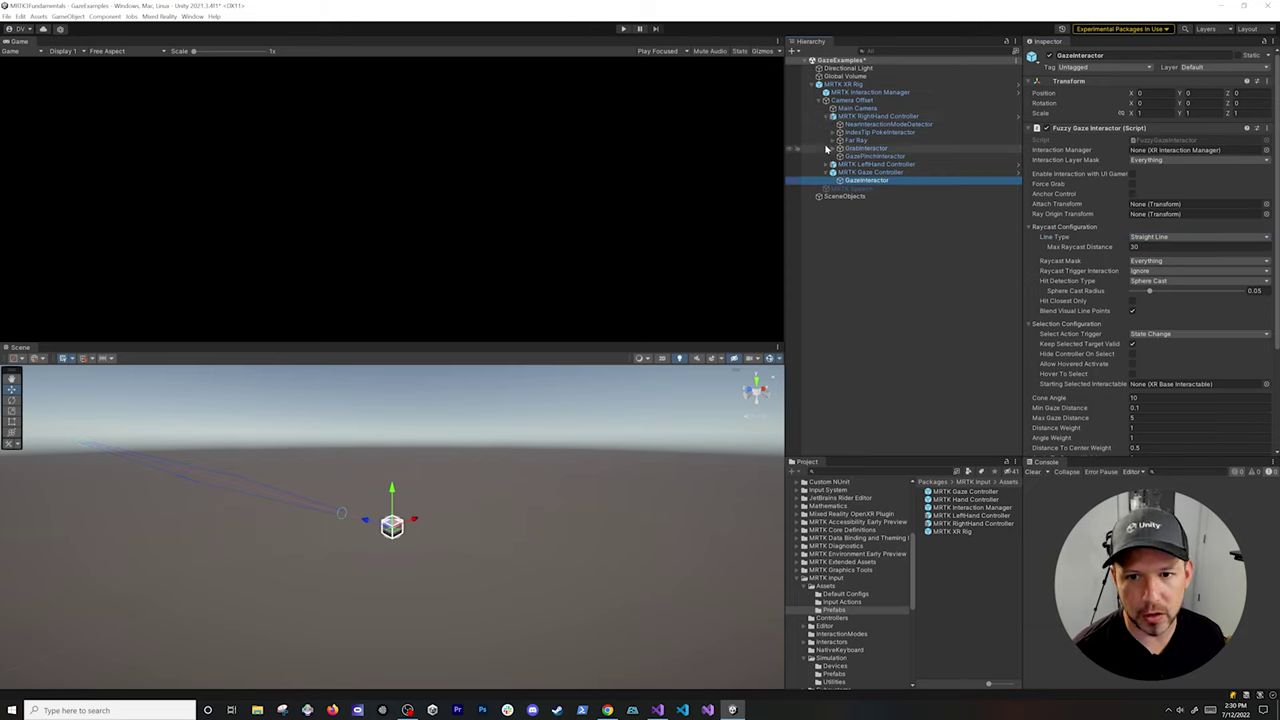
left_click(831, 165)
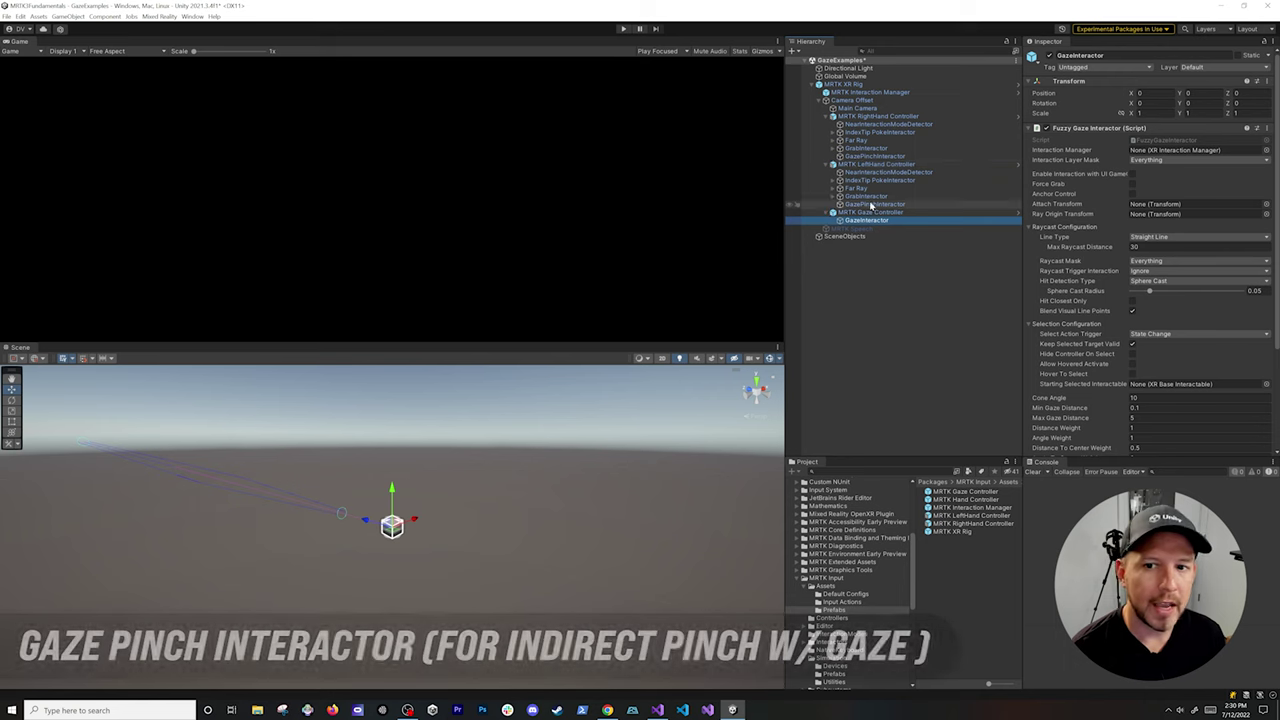
left_click(871, 157)
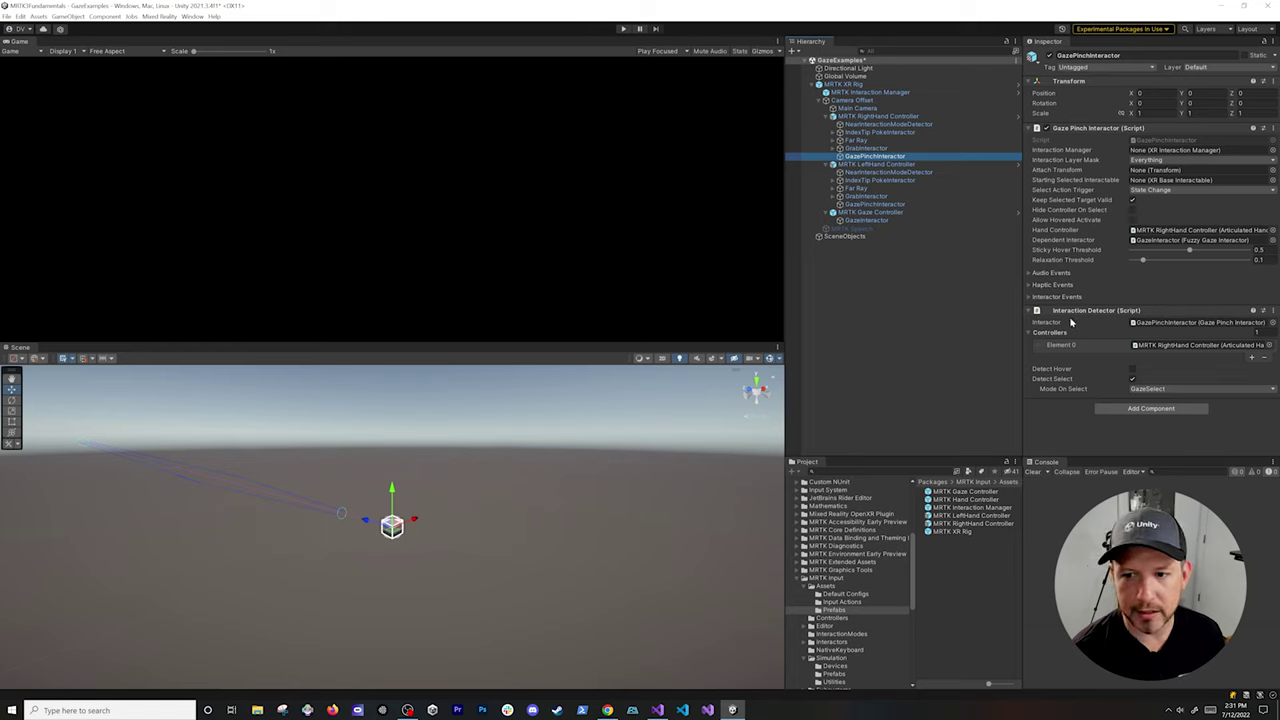
left_click(1145, 323)
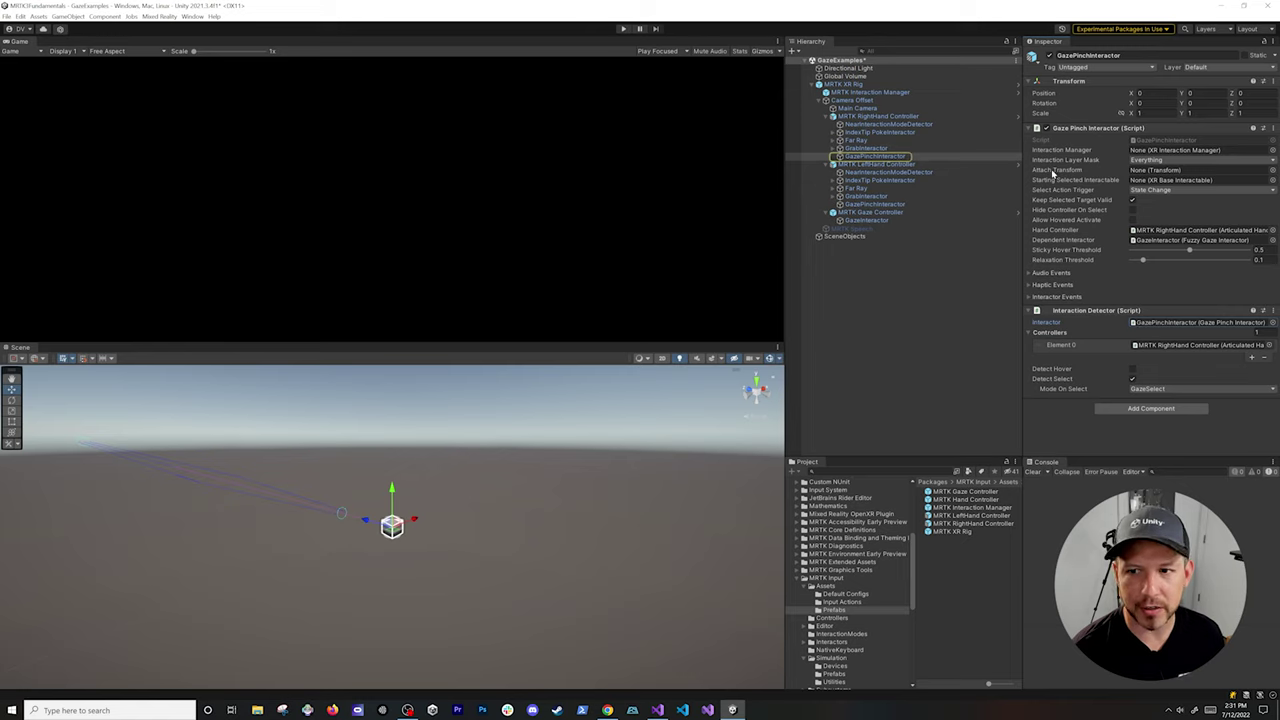
left_click(1155, 345)
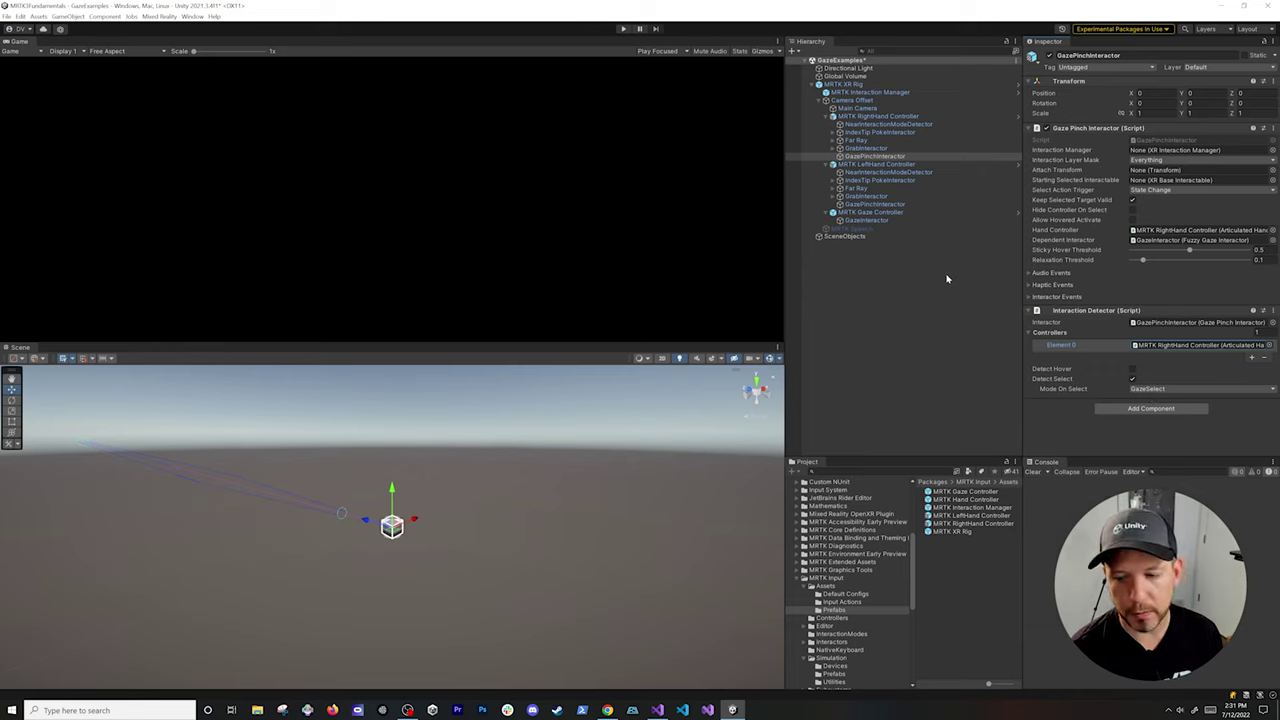
- Collapse the MRTK XR Rig and add the MRTKInputSimulator prefab from the MRTK Input simulation prefabs to the scene
left_click(846, 86)
left_click(813, 85)
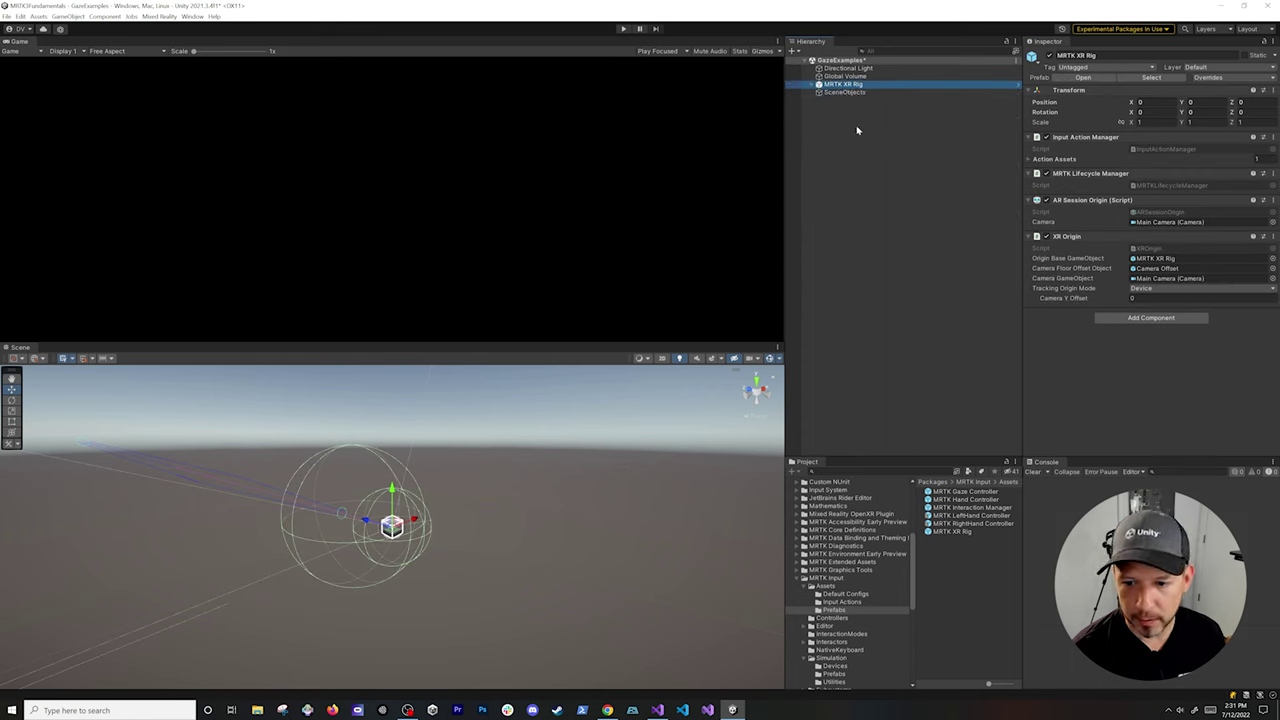
scroll(875, 537, "down", 5)
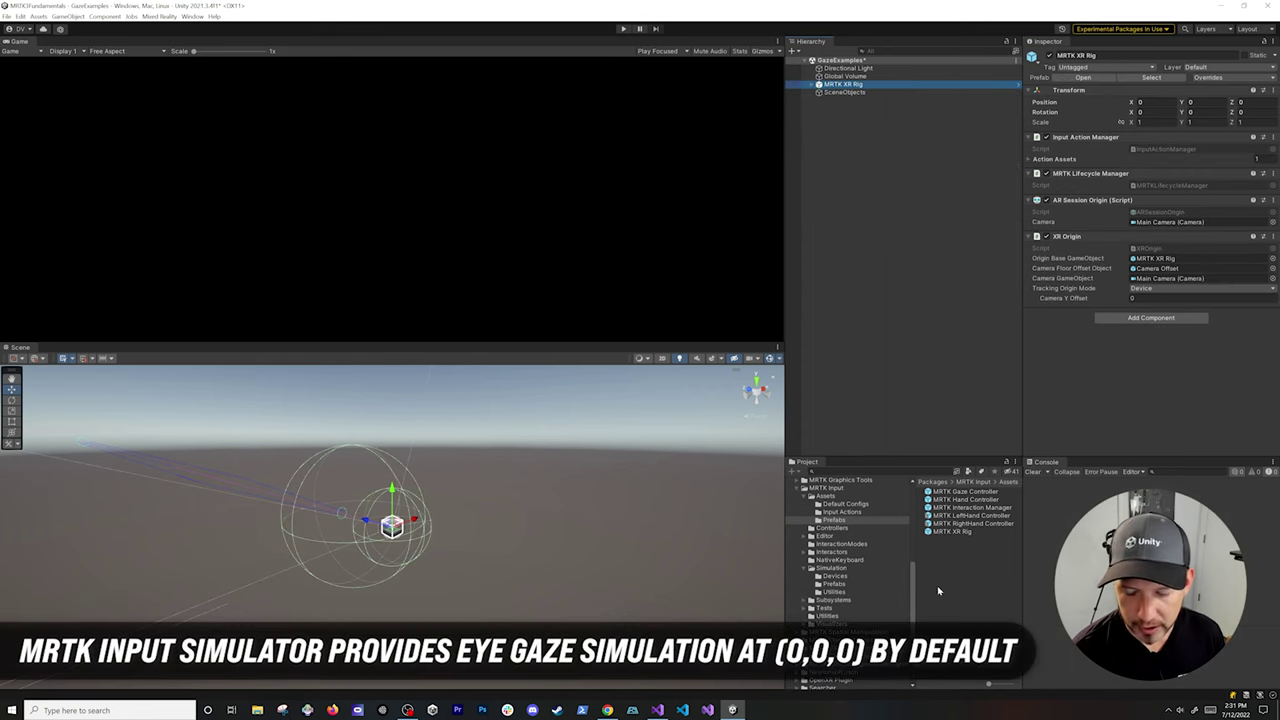
left_click(850, 584)
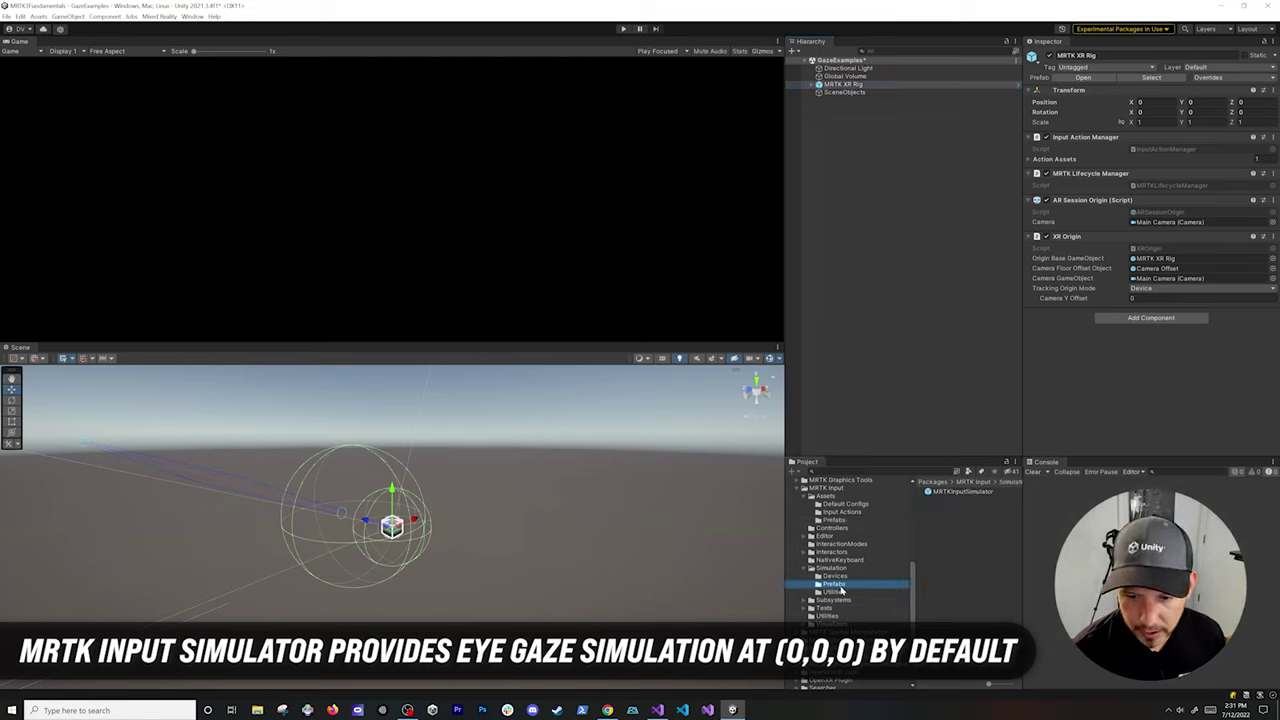
left_click_drag(942, 497, 887, 97)
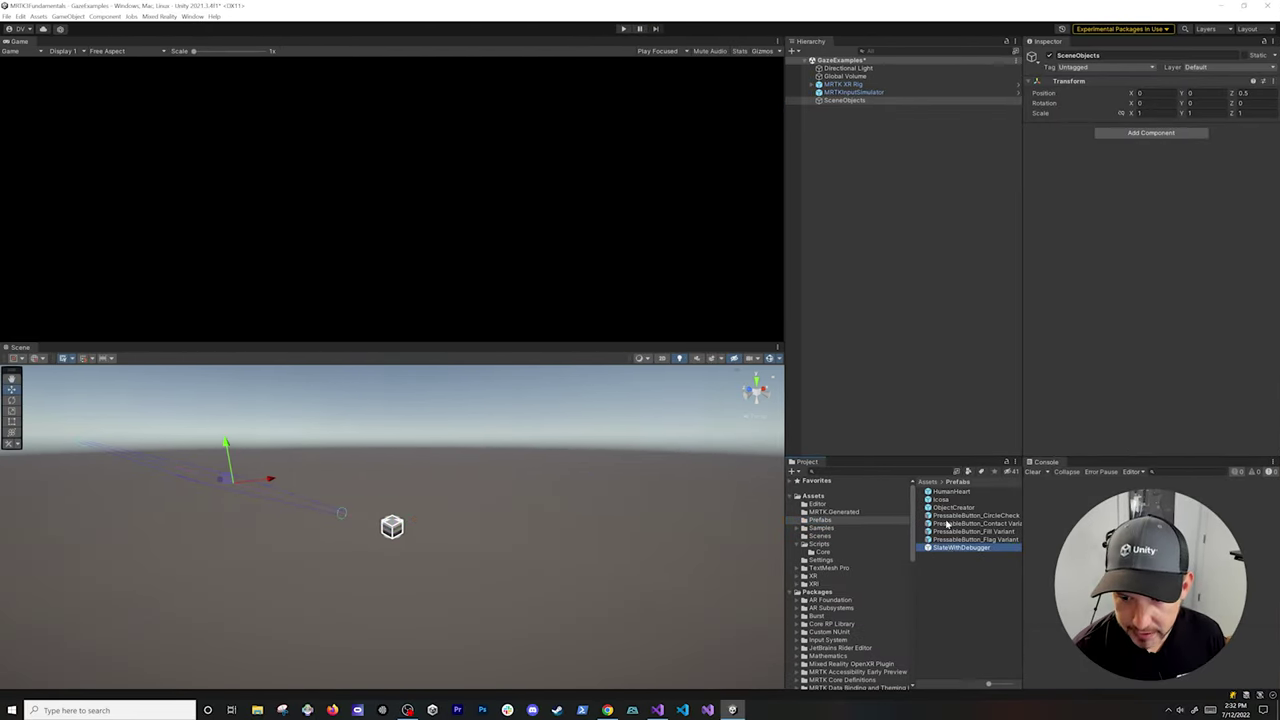
- Place the SlateWithDebugger prefab under SceneObjects and frame the slate from the front in the Scene view
left_click_drag(946, 524, 861, 105)
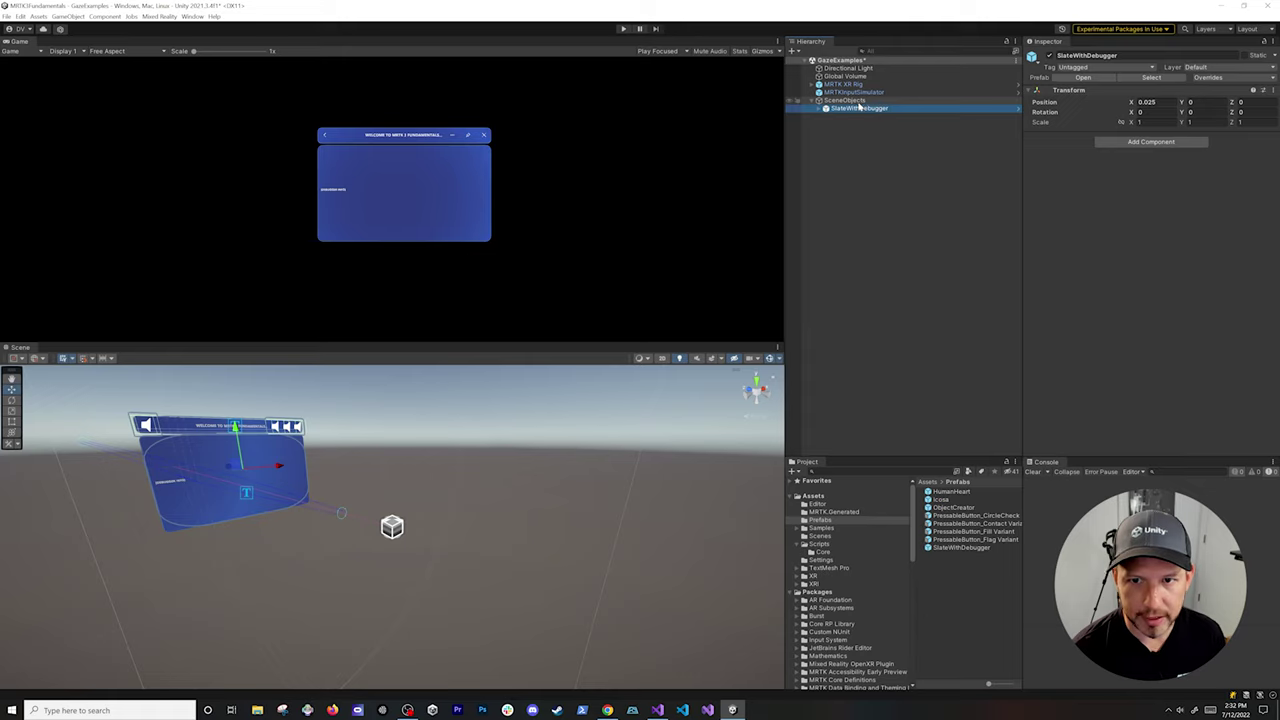
left_click(858, 101)
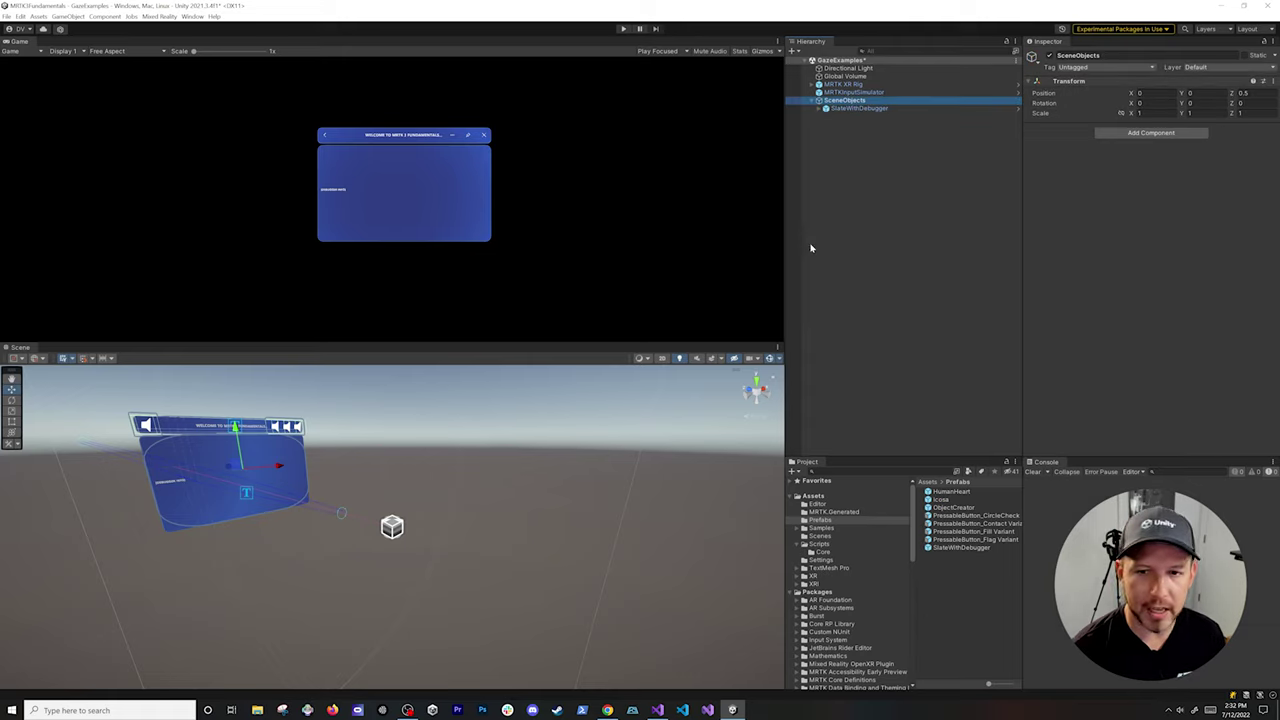
left_click_drag(534, 409, 314, 418, "alt")
scroll(586, 560, "up", 8)
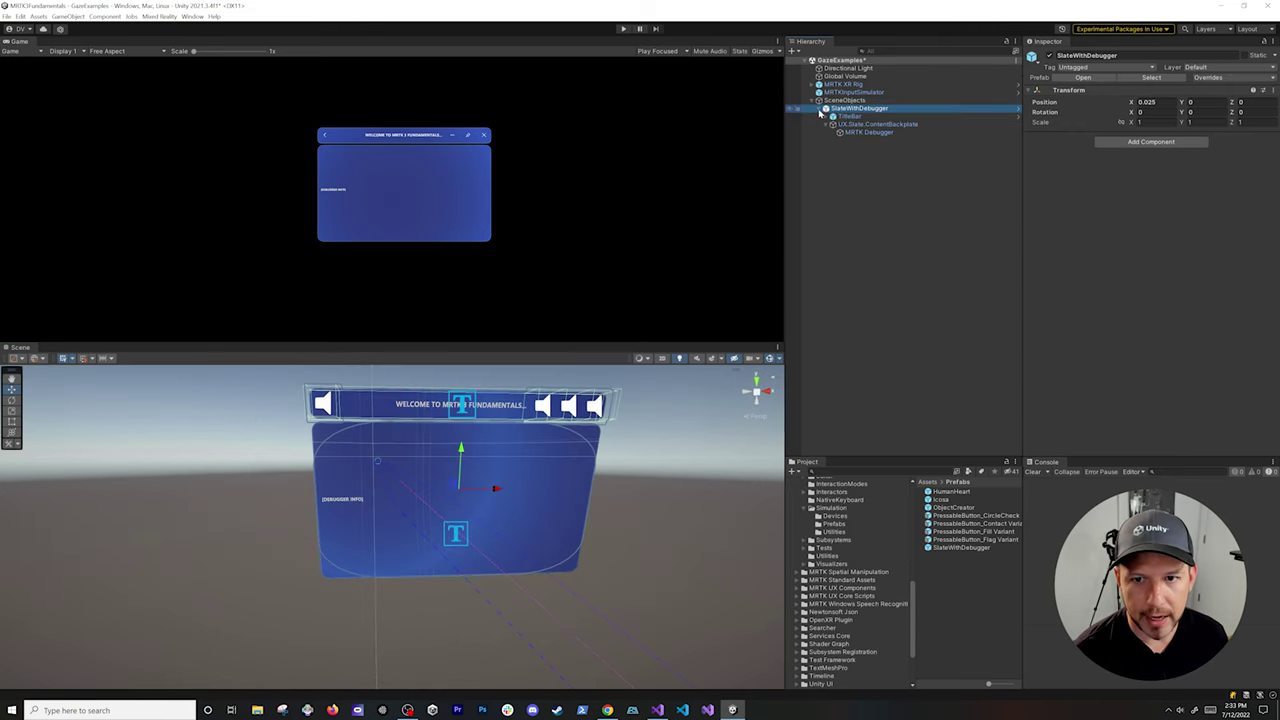
left_click(822, 109)
- Add the HumanHeart and Icosa prefabs from the project's Prefabs folder as children of SceneObjects
left_click_drag(958, 491, 980, 355)
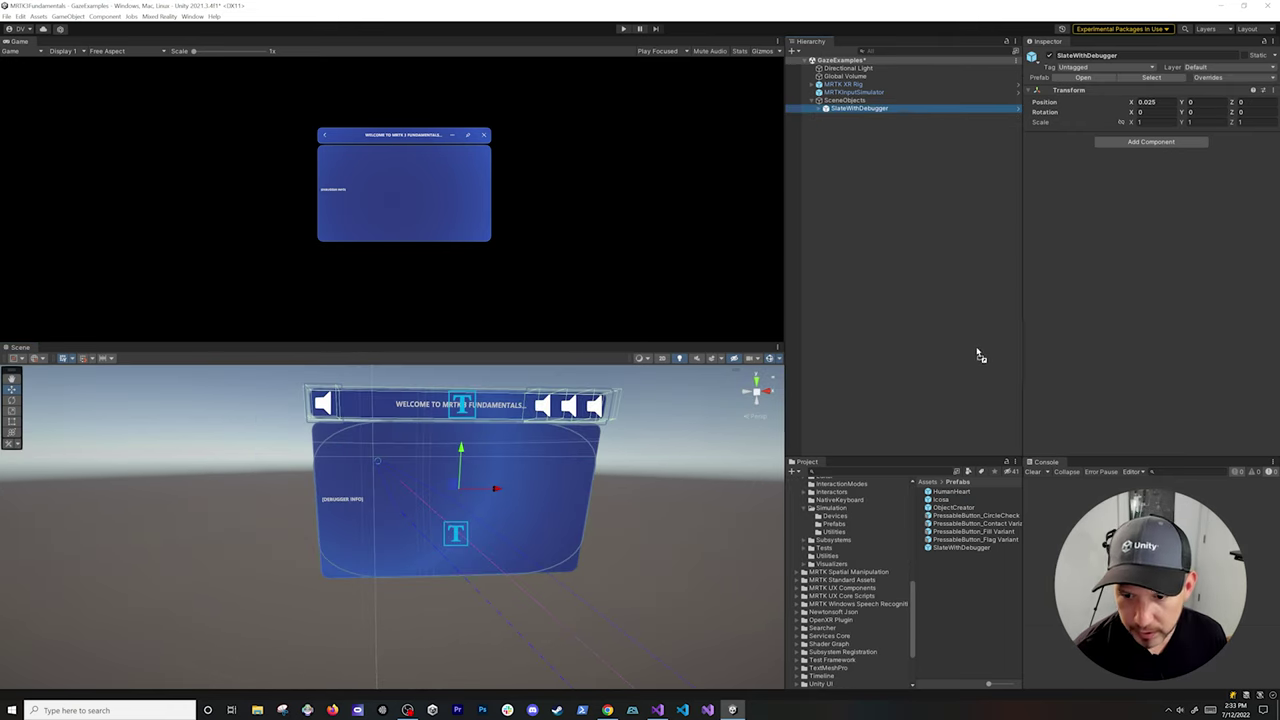
left_click_drag(881, 120, 878, 122)
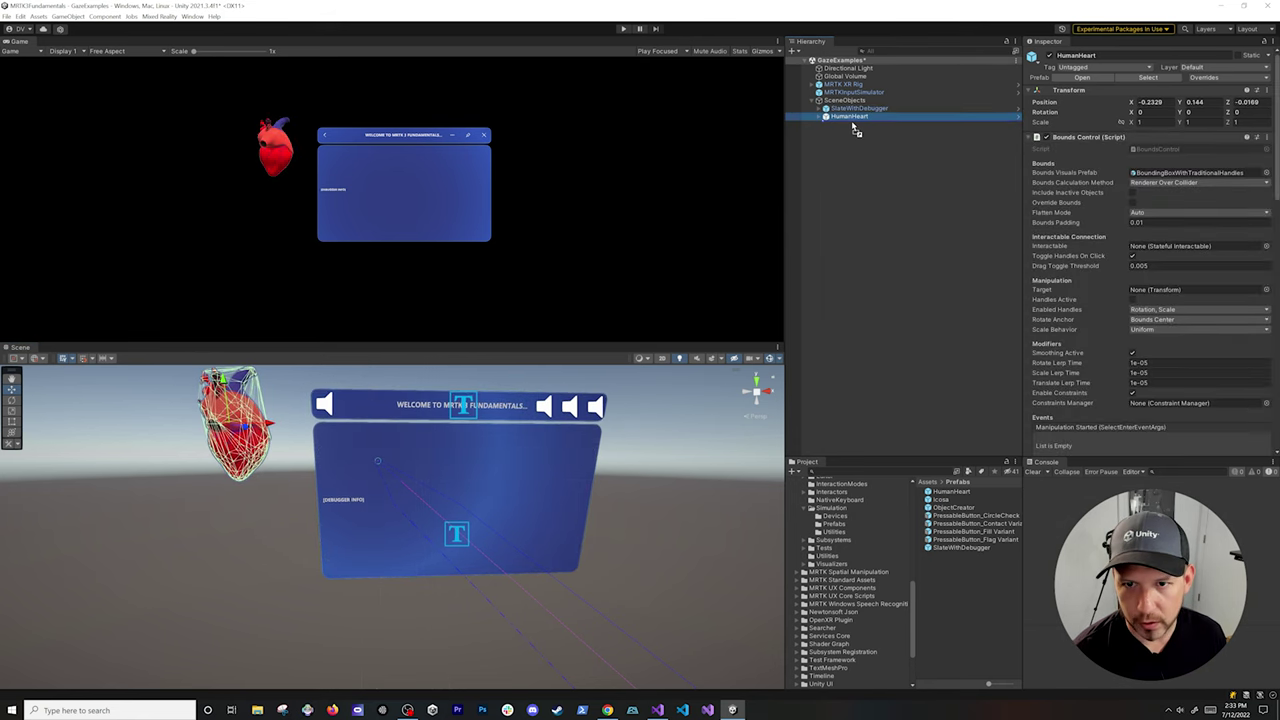
left_click_drag(852, 123, 852, 124)
left_click_drag(231, 589, 250, 522, "alt")
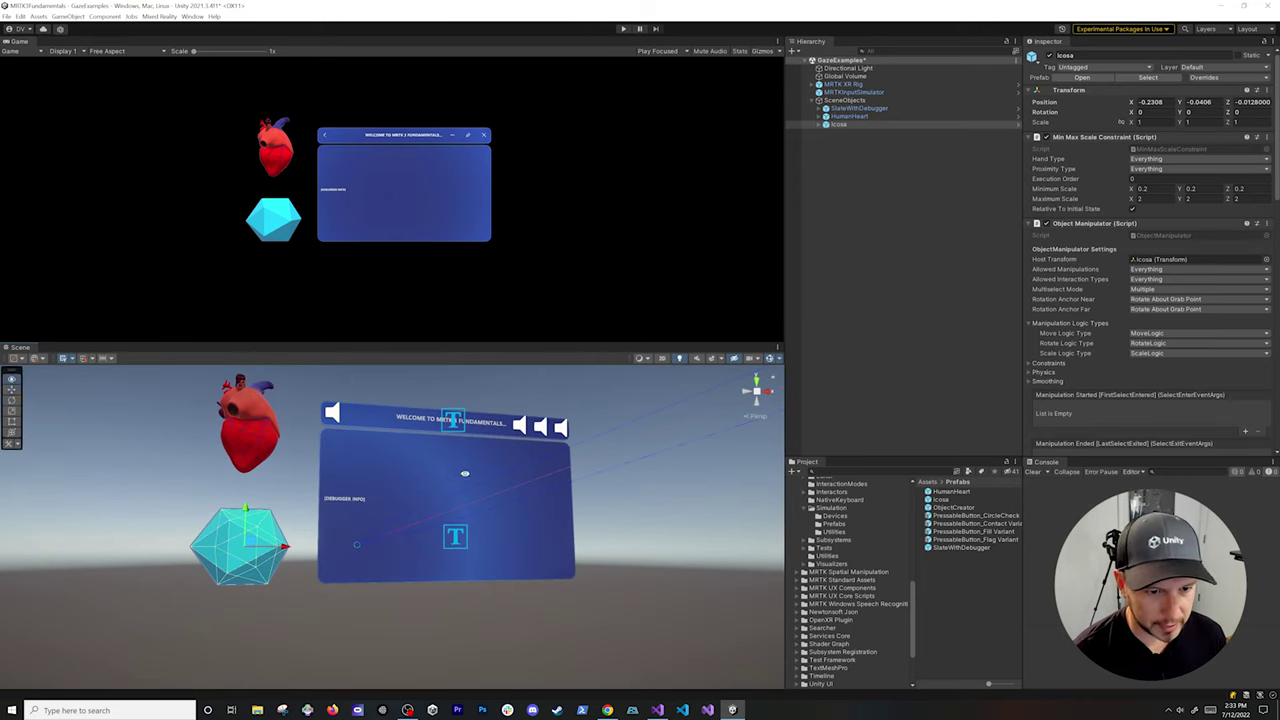
left_click_drag(465, 474, 388, 552, "alt")
- Collapse HumanHeart's Bounds Control and Constraint Manager components and review its Object Manipulator's allowed interaction types
left_click(855, 118)
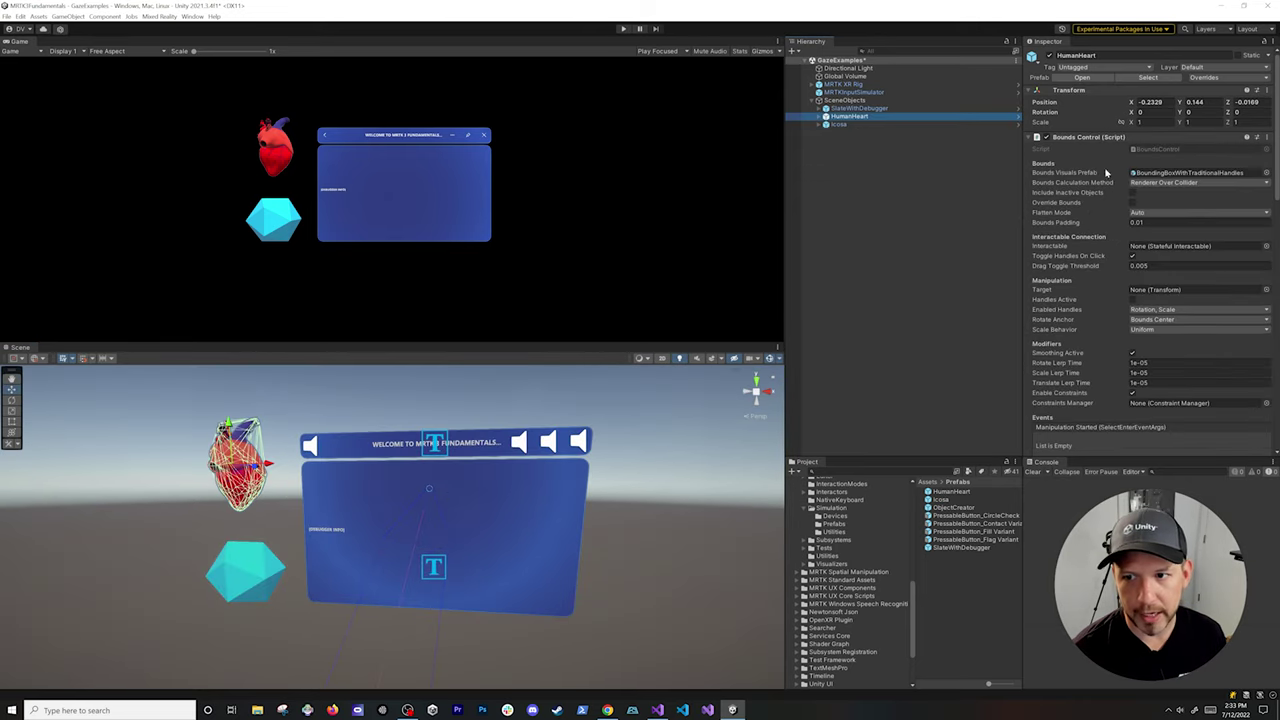
left_click(1093, 137)
left_click(1080, 149)
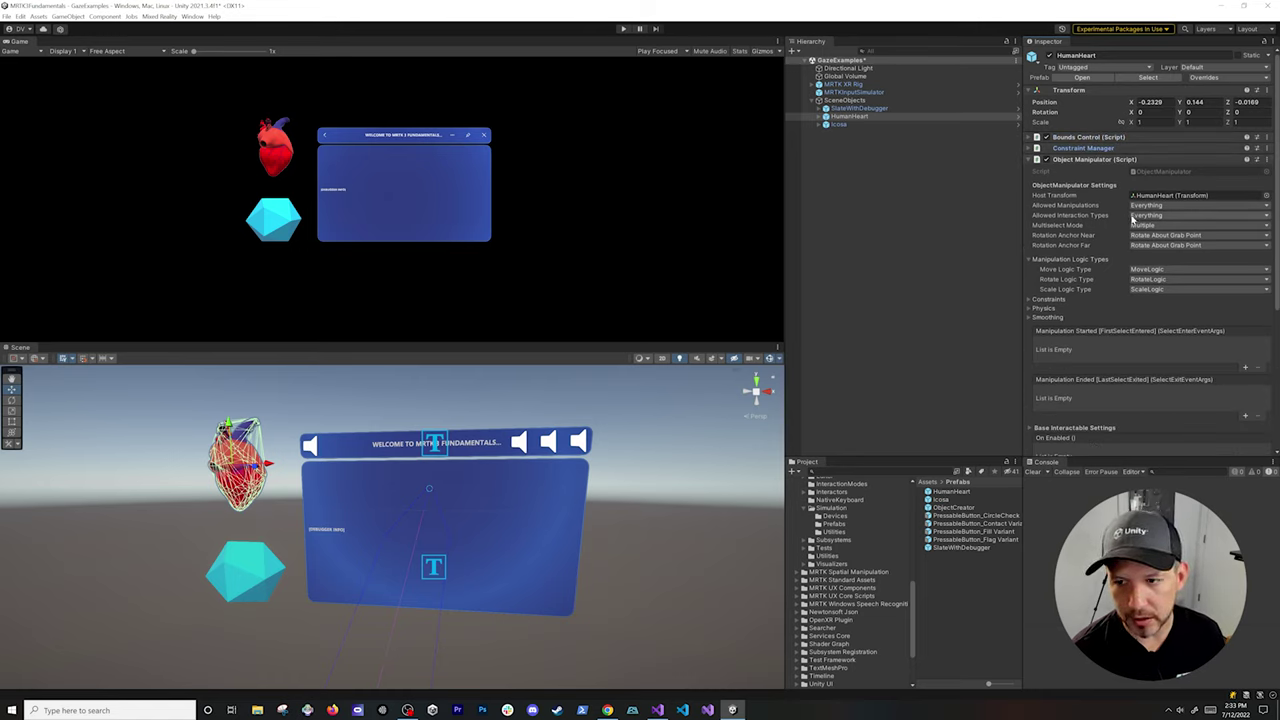
left_click(1134, 216)
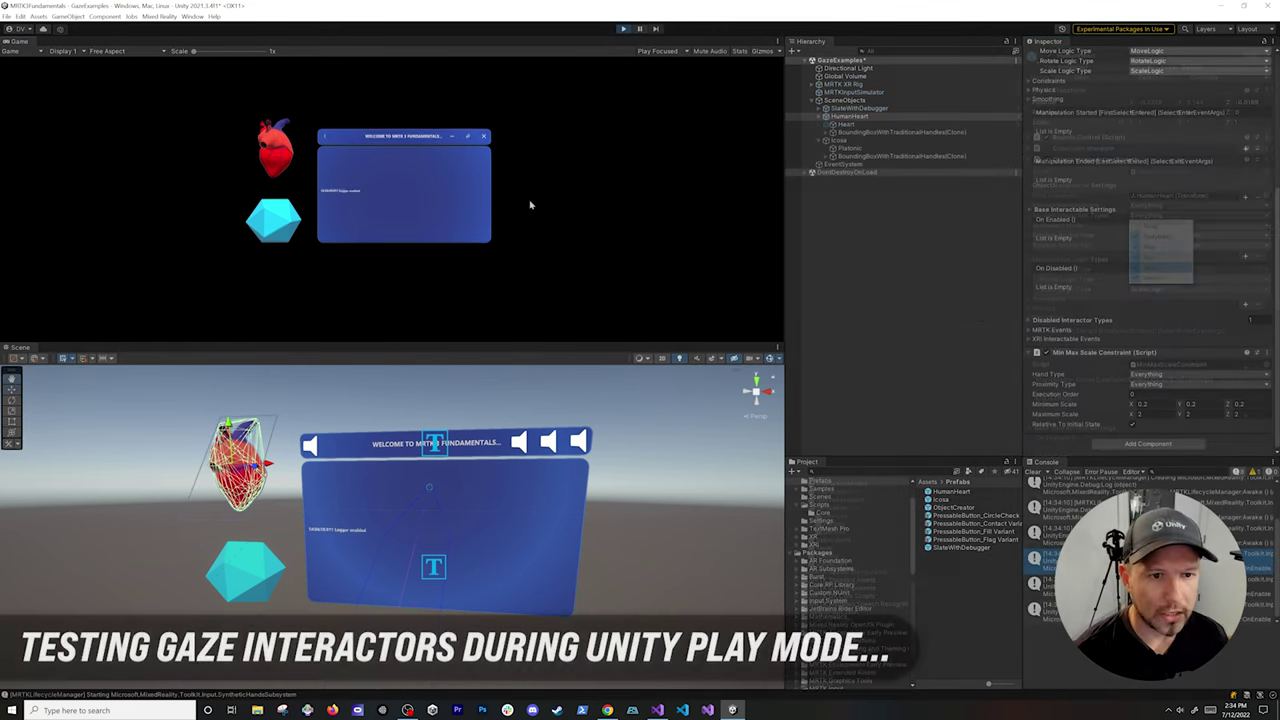
- Test the gaze interaction in Play mode by turning the simulated camera so the gaze lands on the heart and the icosahedron
right_click_drag(529, 203, 489, 203)
scroll(200, 535, "down", 6)
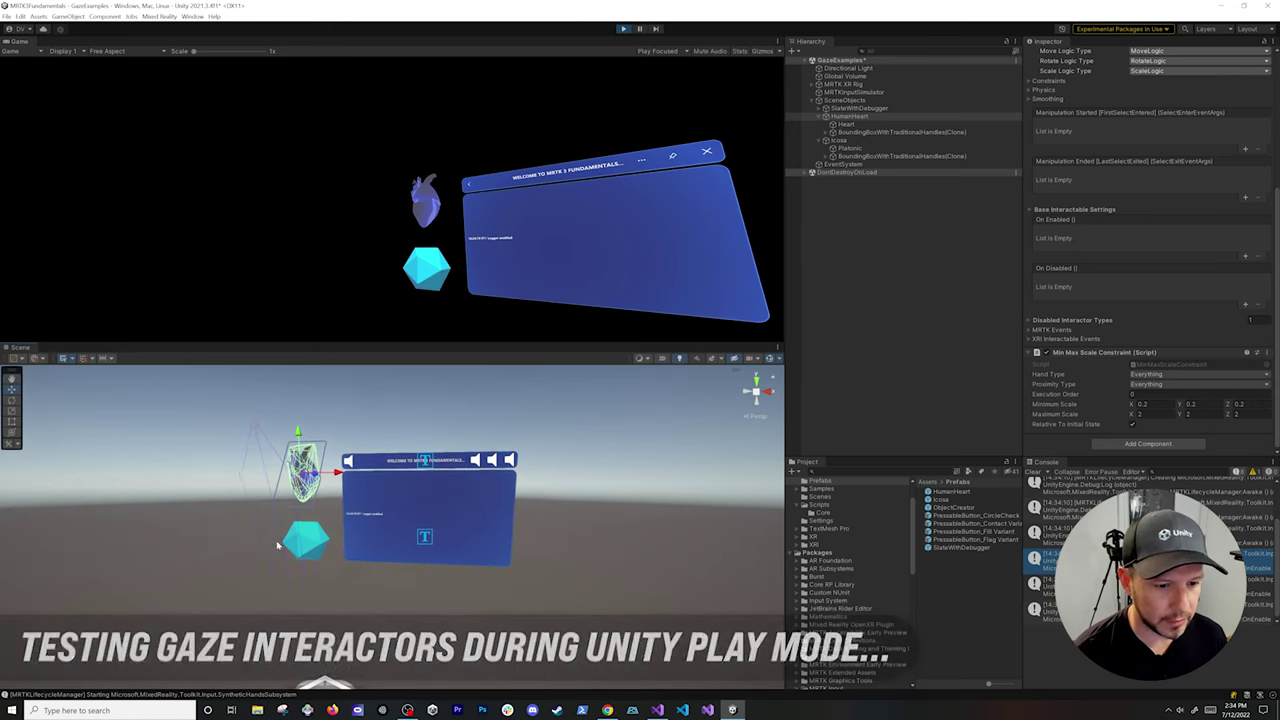
scroll(296, 551, "up", 4)
right_click_drag(448, 202, 449, 205)
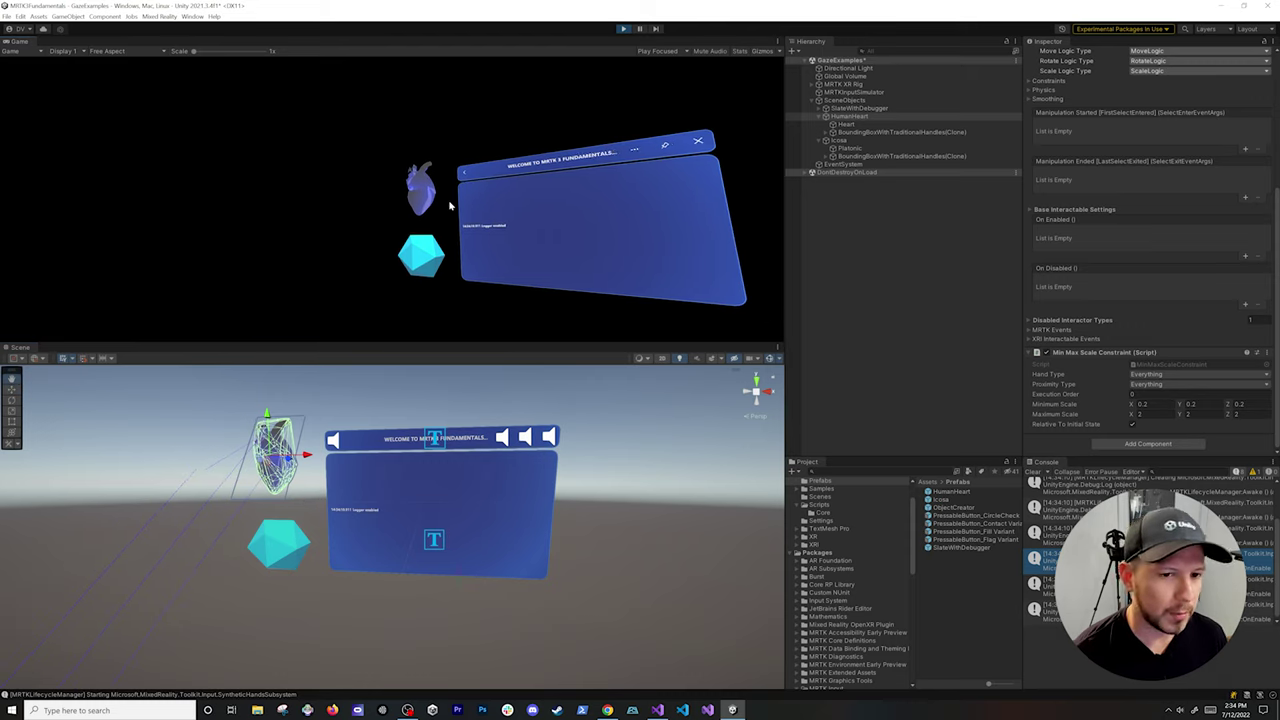
right_click_drag(449, 205, 451, 204)
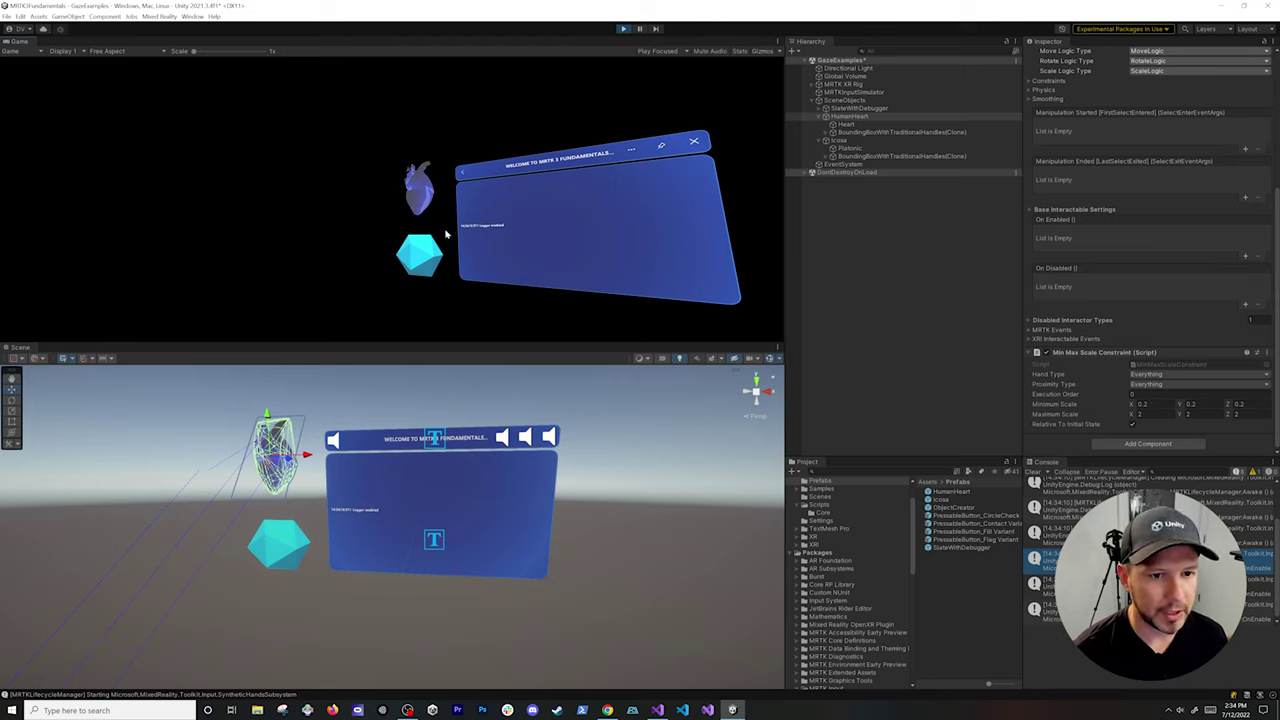
right_click_drag(451, 214, 451, 226)
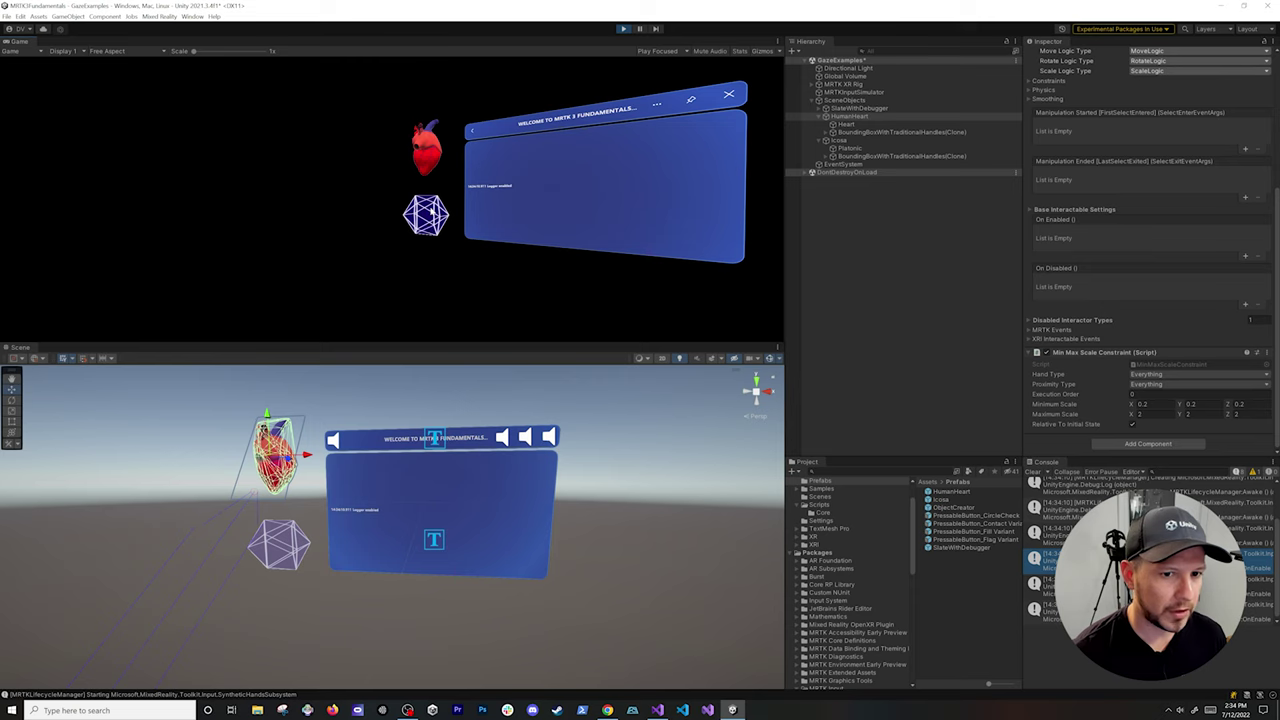
- Move the simulated camera closer to the heart and icosahedron in Play mode and aim the gaze at each to test their hover response
right_click_drag(431, 208, 432, 193)
key("w")
key("w")
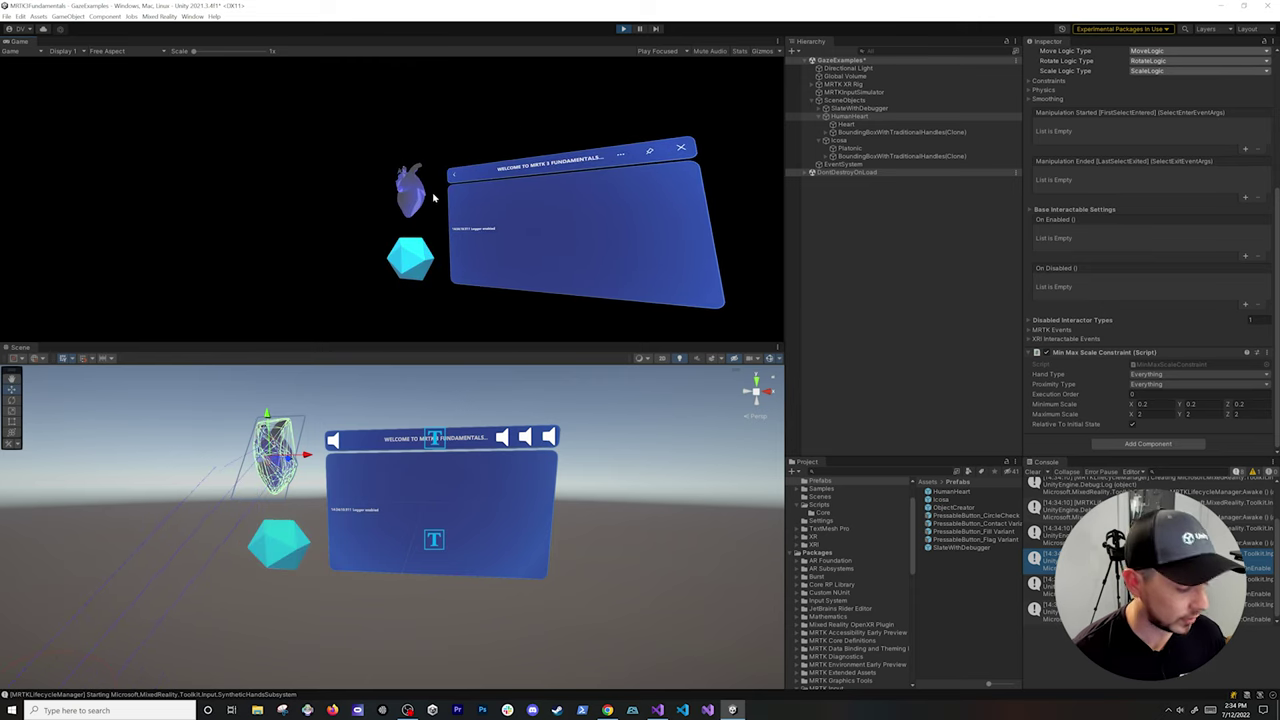
key("w")
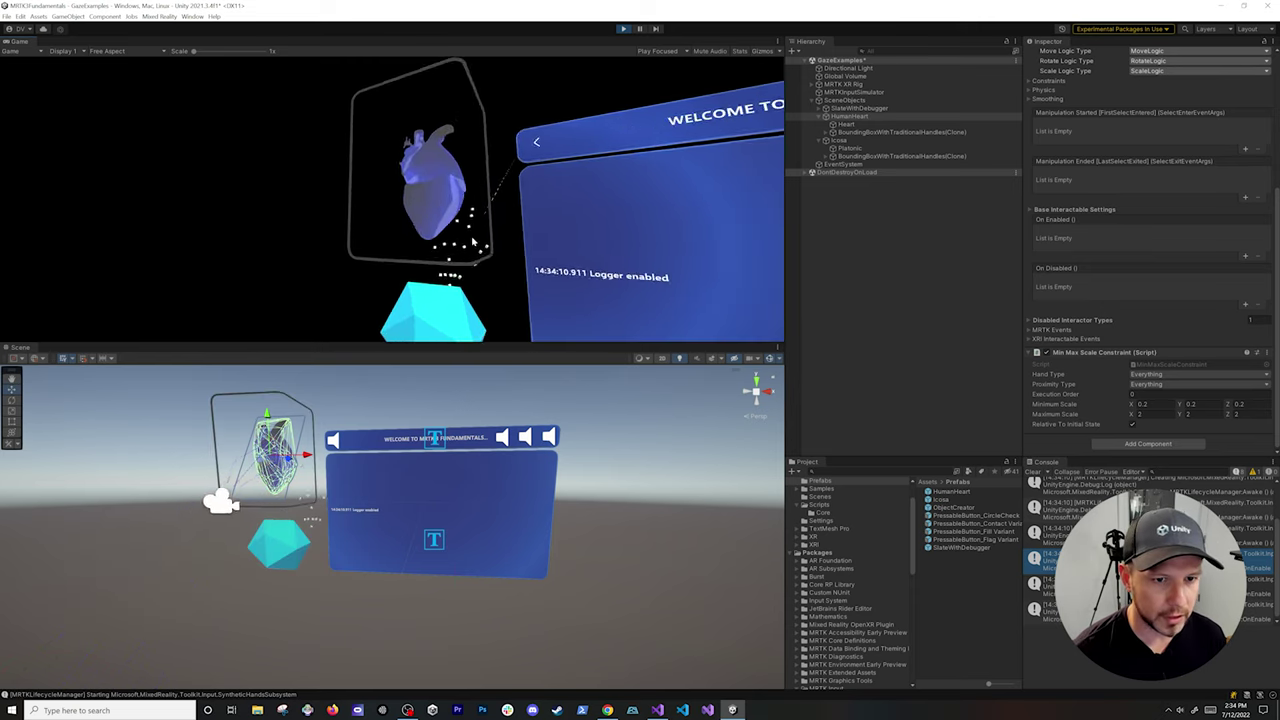
mouse_move(477, 238)
right_mouse_down()
mouse_move(470, 274)
mouse_move(492, 283)
mouse_move(460, 254)
mouse_move(486, 277)
mouse_move(463, 261)
mouse_move(486, 274)
mouse_move(464, 227)
mouse_move(475, 229)
right_mouse_up()
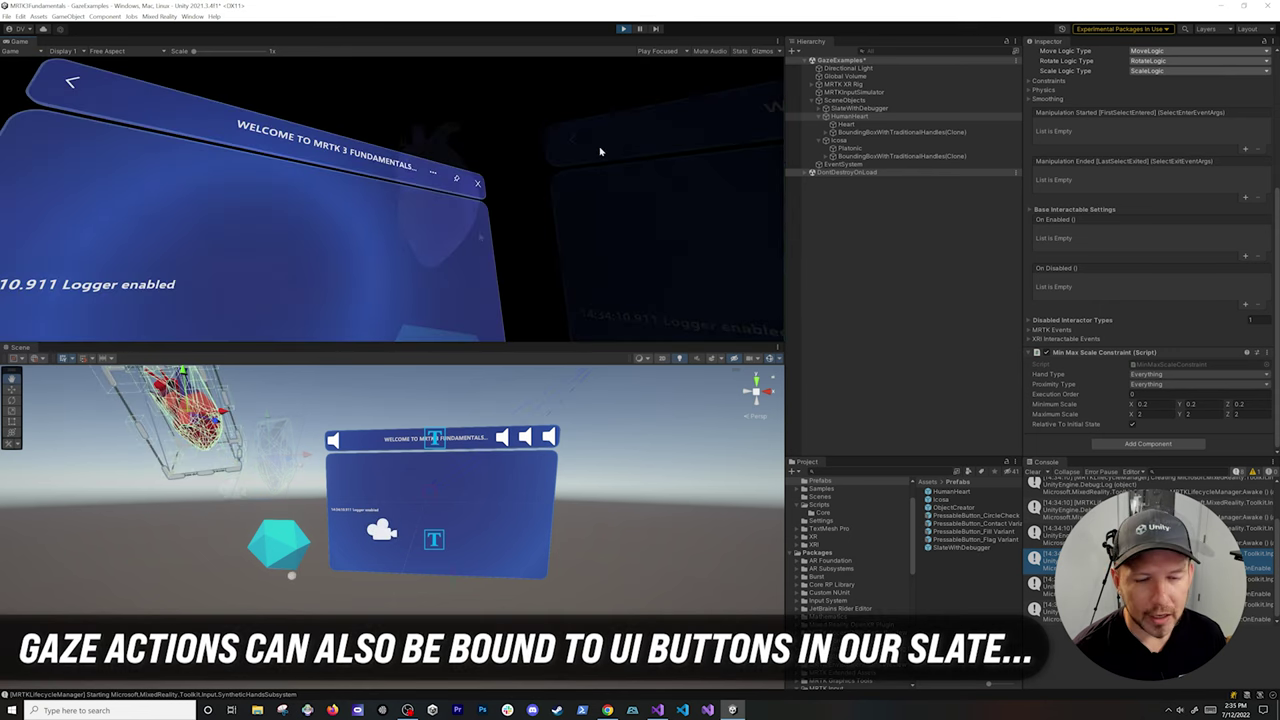
- Turn the simulated camera between the slate and the heart, examine the slate at an angle in the Scene view, and exit Play mode
right_click_drag(600, 150, 530, 153)
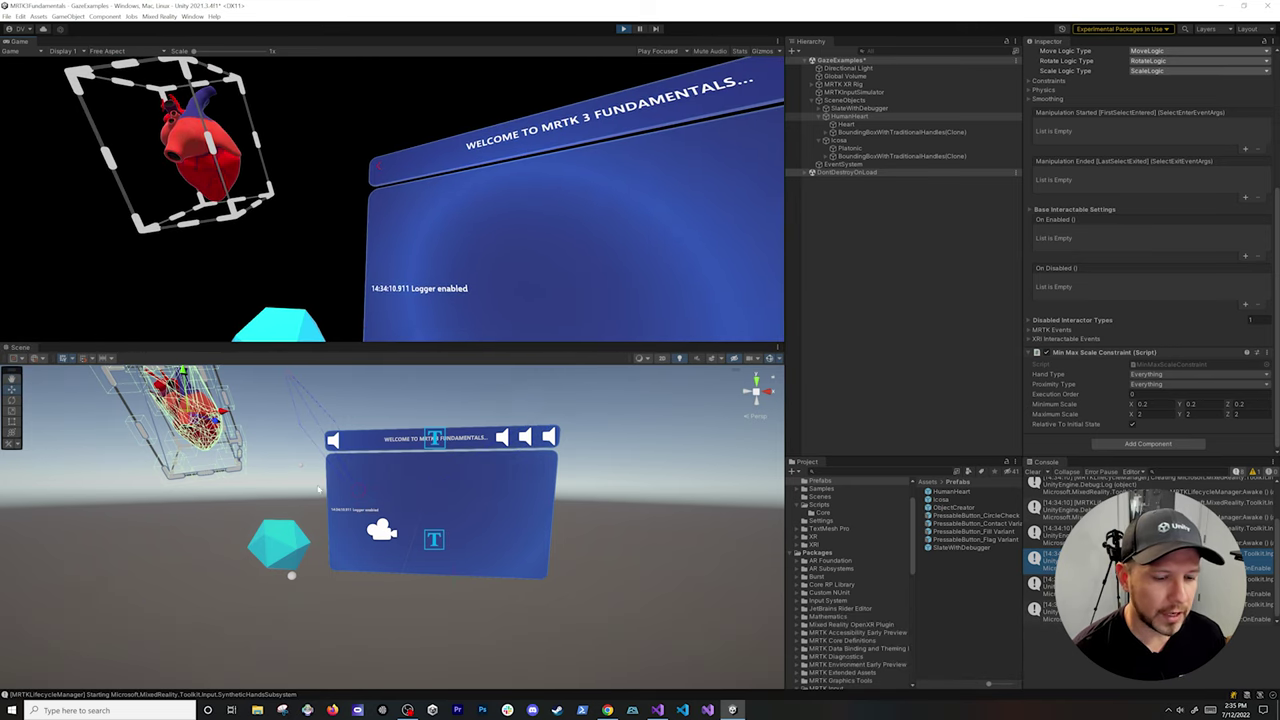
scroll(324, 491, "up", 3)
left_click_drag(338, 494, 440, 510, "alt")
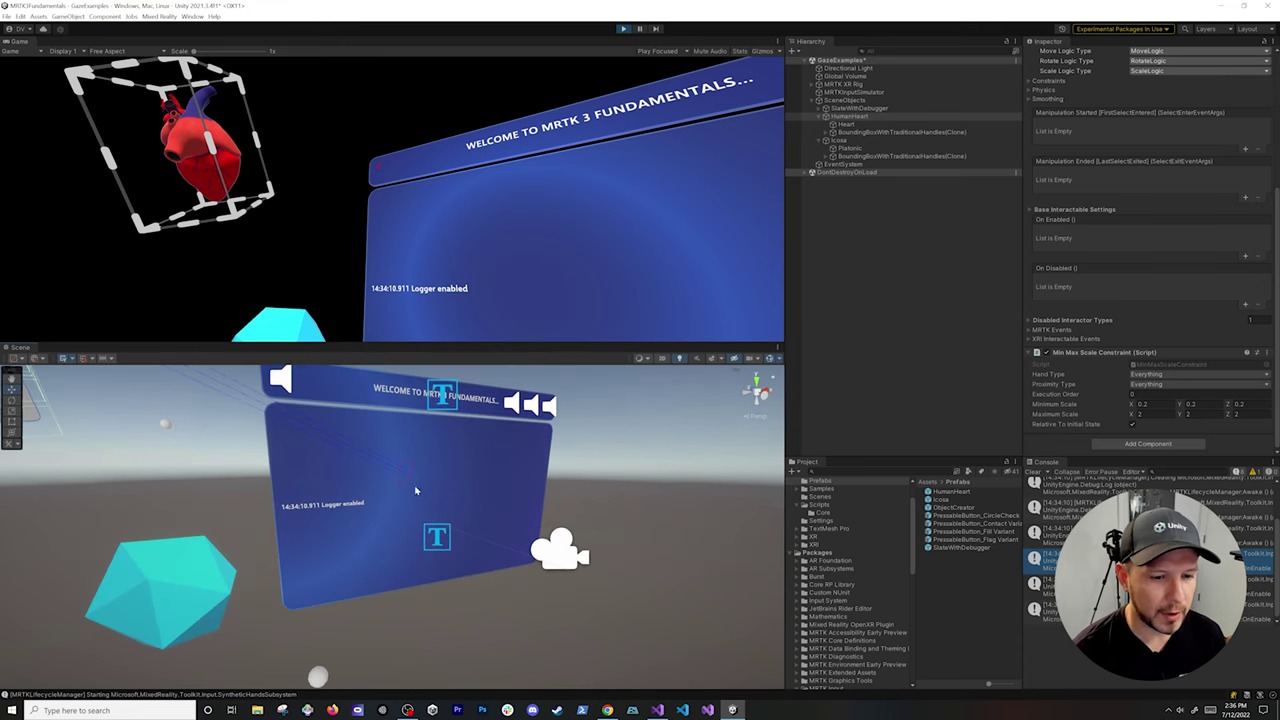
scroll(405, 461, "down", 2)
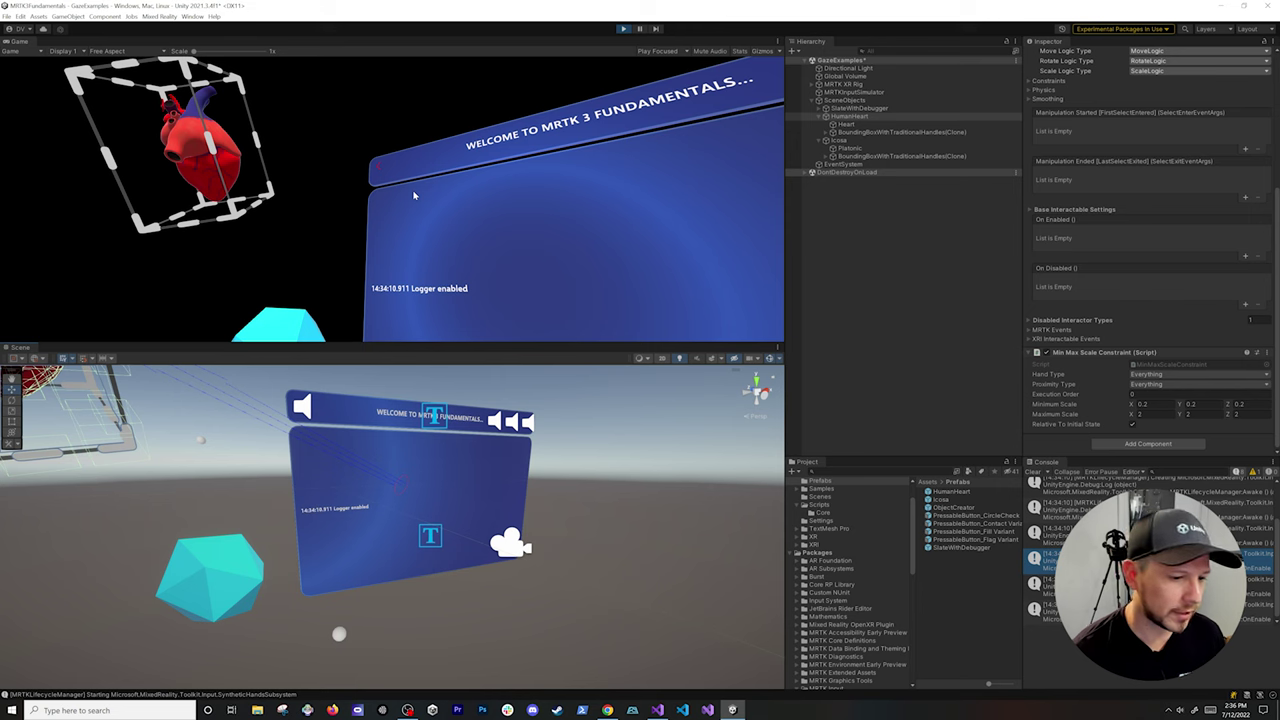
left_click(621, 30)
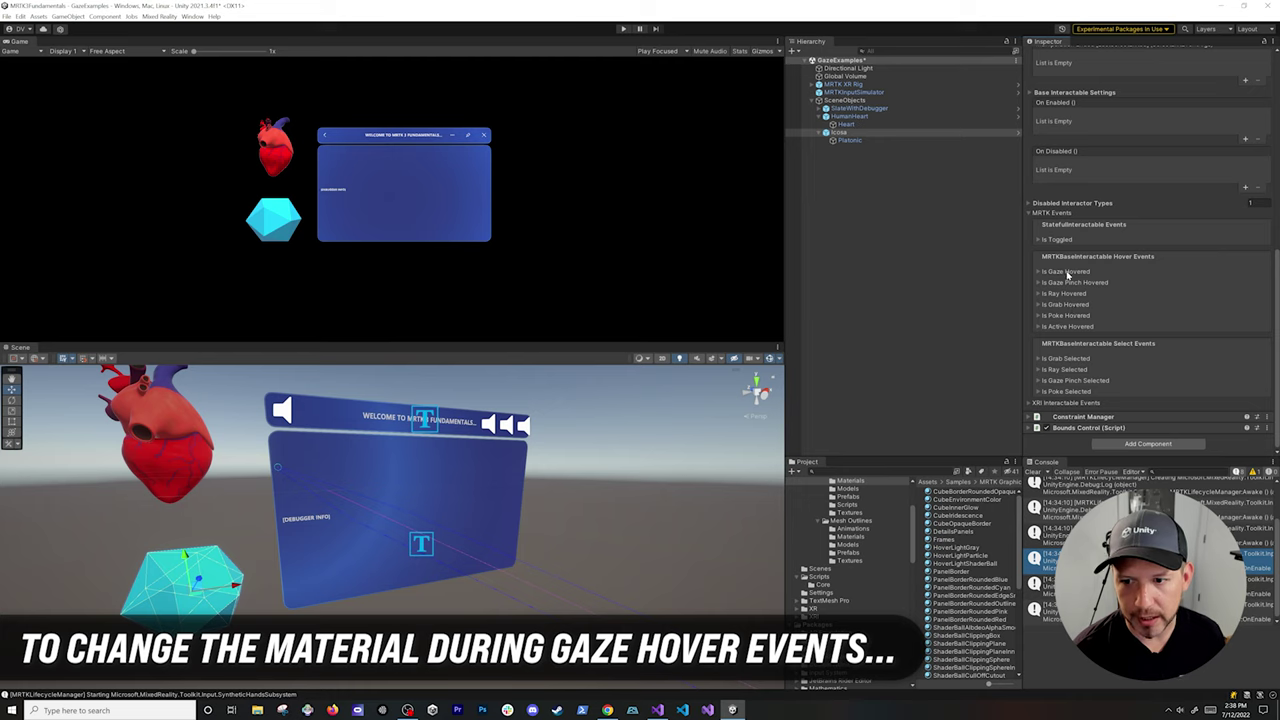
- Review the entered and exited handlers of Icosa's Is Gaze Hovered and Is Gaze Pinch Hovered events
left_click(1067, 273)
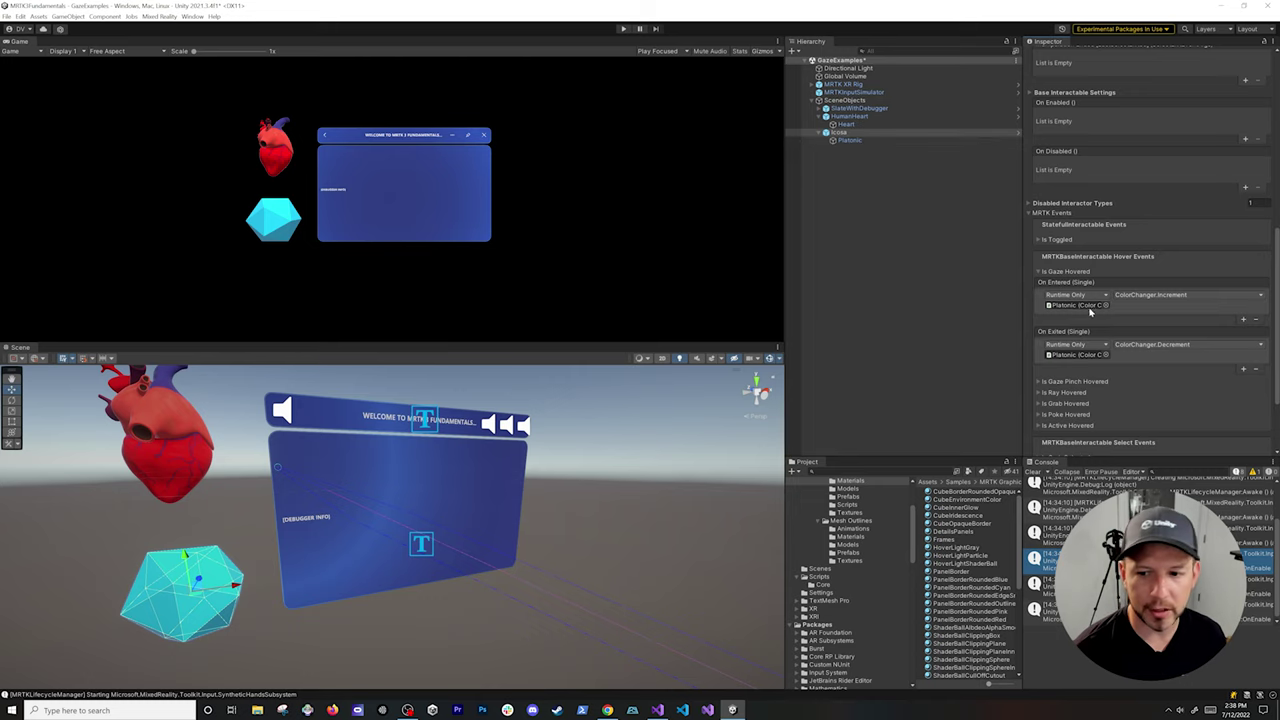
scroll(1090, 312, "down", 2)
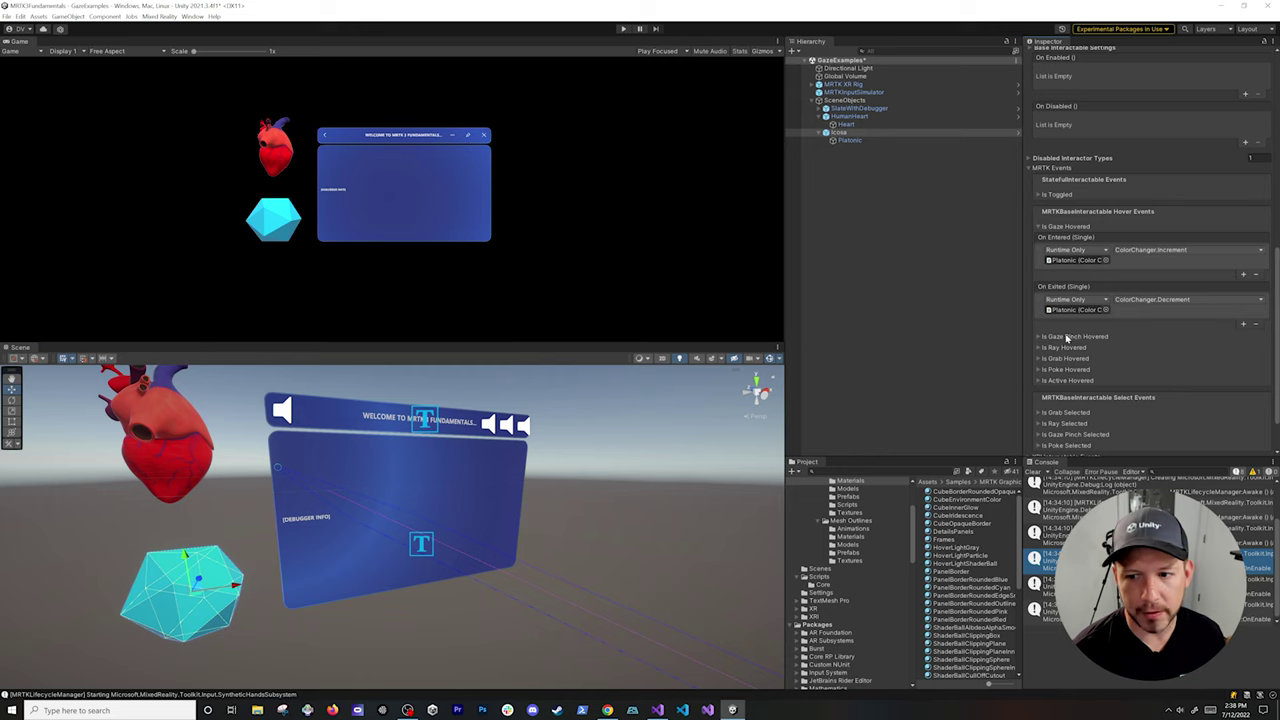
left_click(1070, 337)
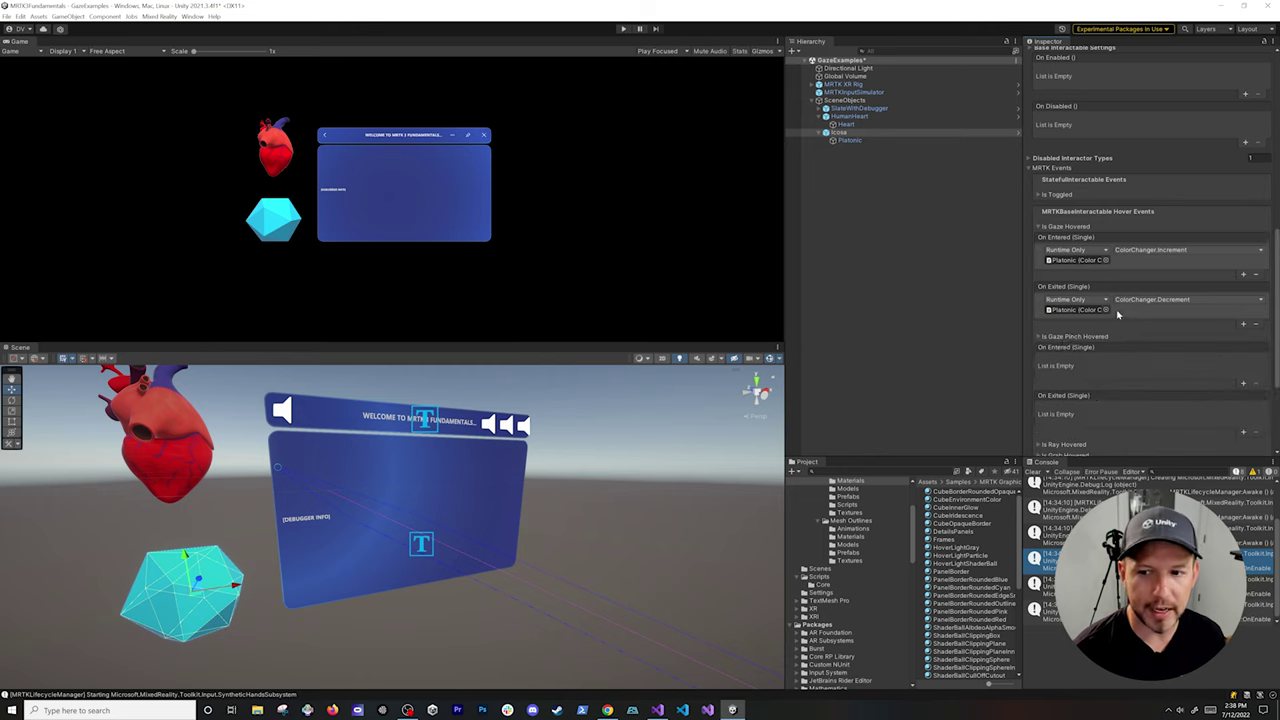
scroll(1094, 341, "down", 3)
scroll(1117, 278, "up", 6)
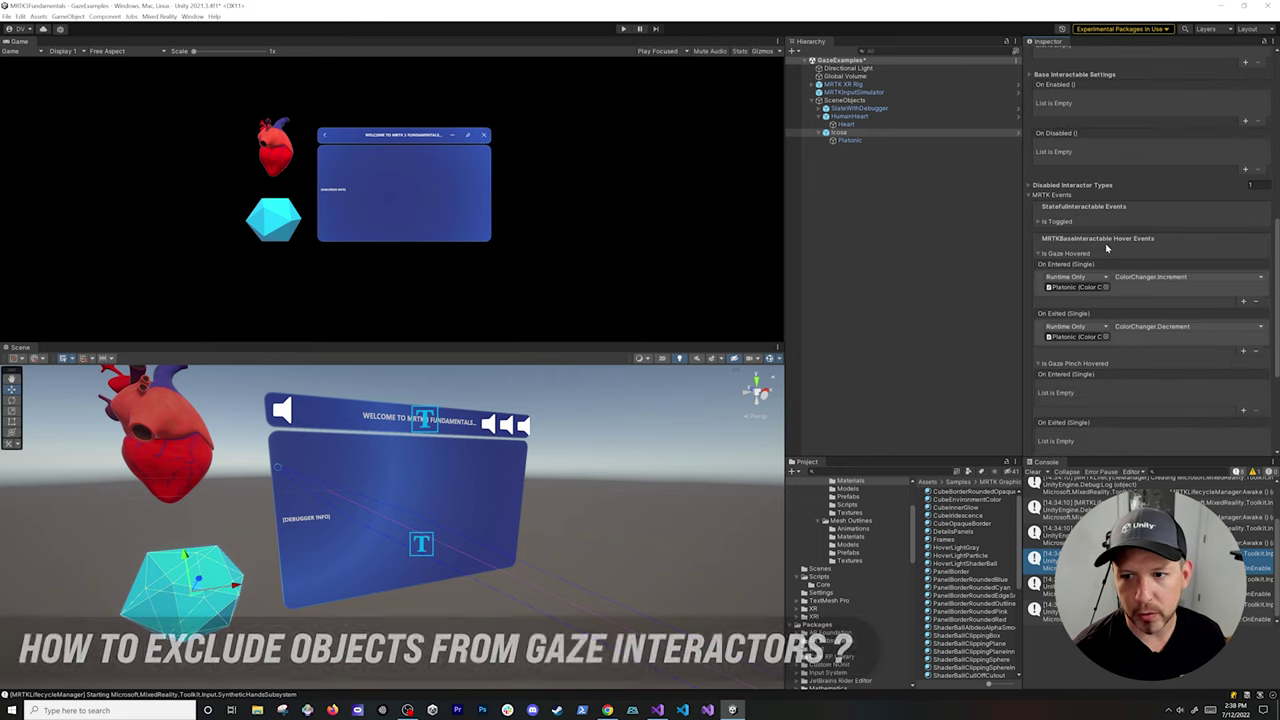
- Exclude HumanHeart from gaze by choosing IGazeInteractor in its Disabled Interactor Types
left_click(871, 117)
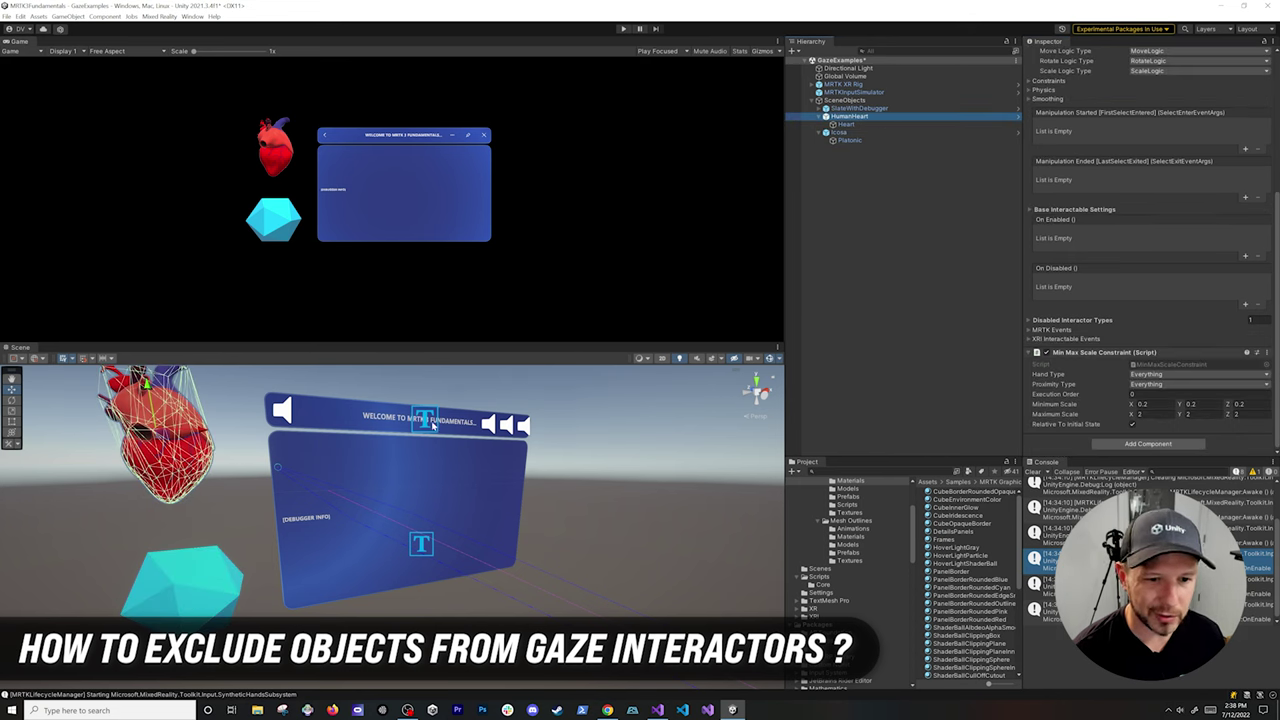
middle_click_drag(432, 425, 530, 449)
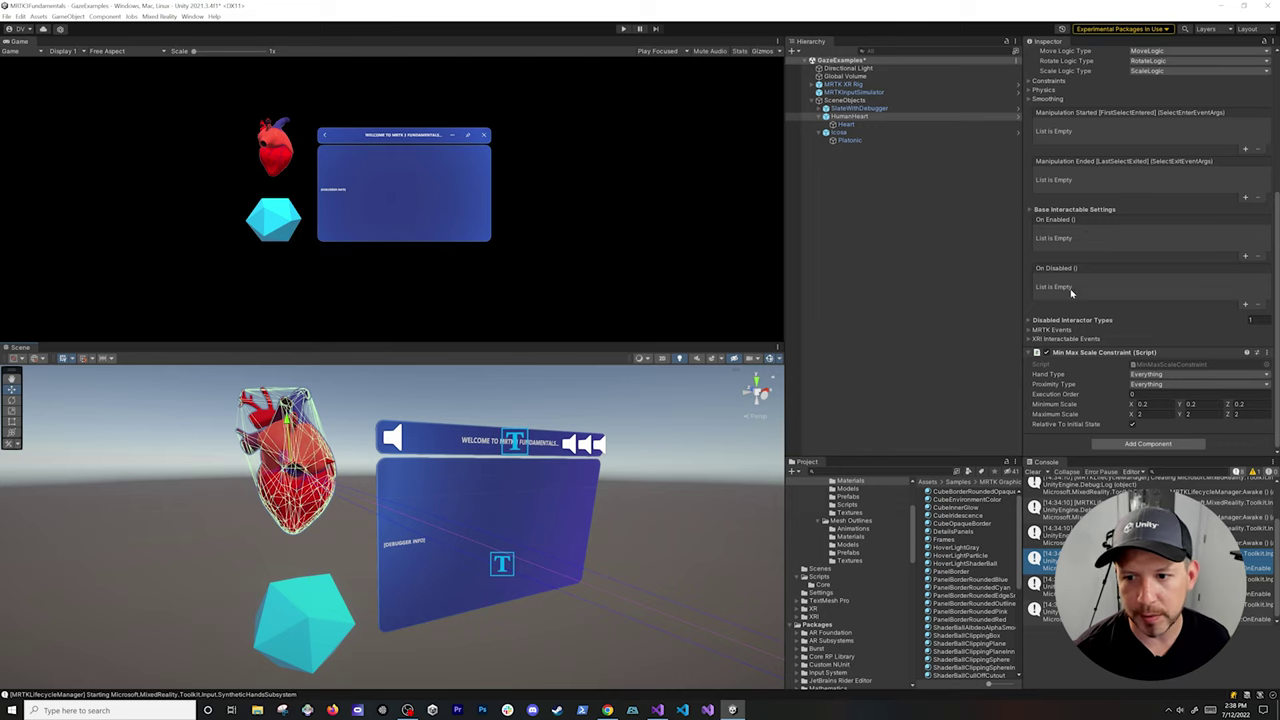
left_click(1063, 321)
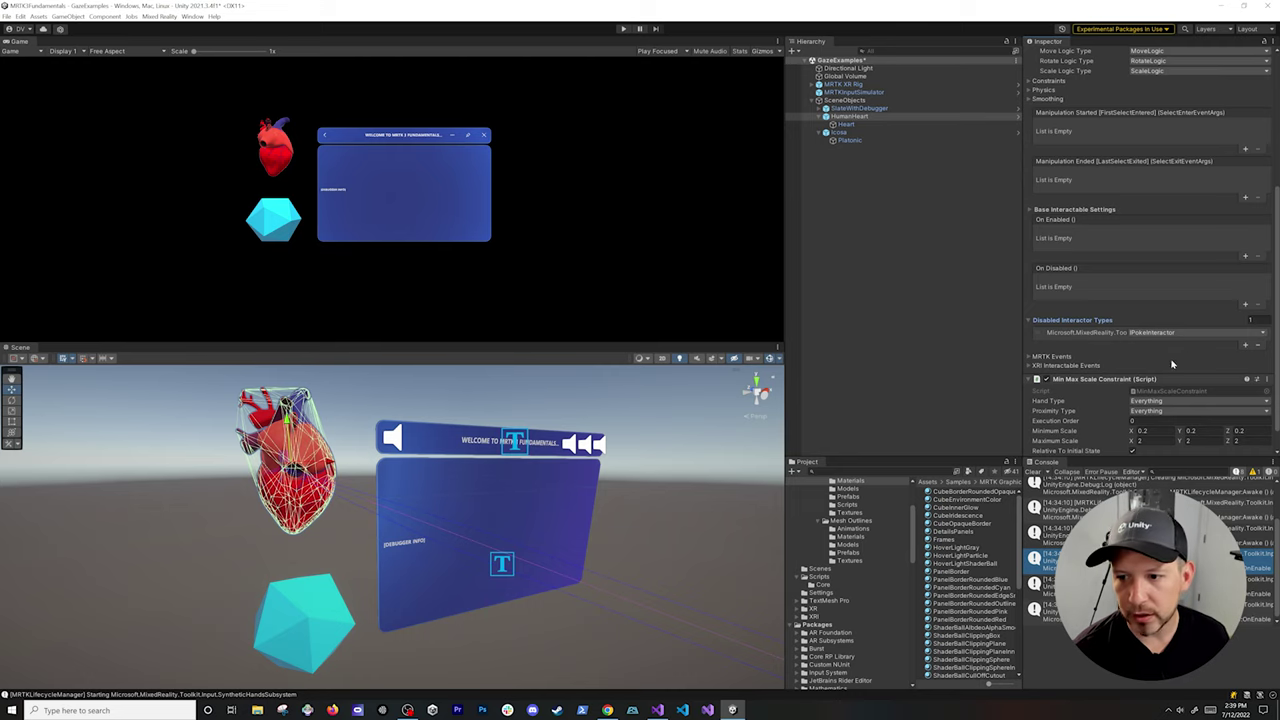
left_click(1153, 334)
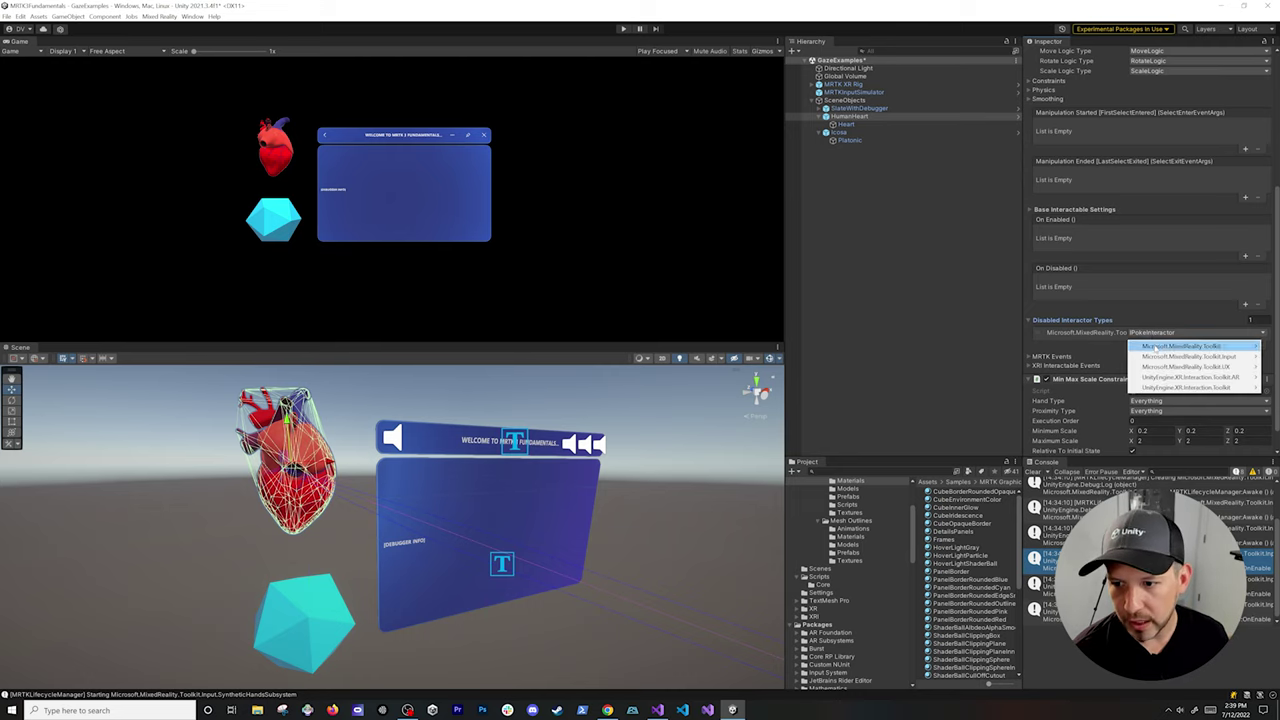
mouse_move(1150, 346)
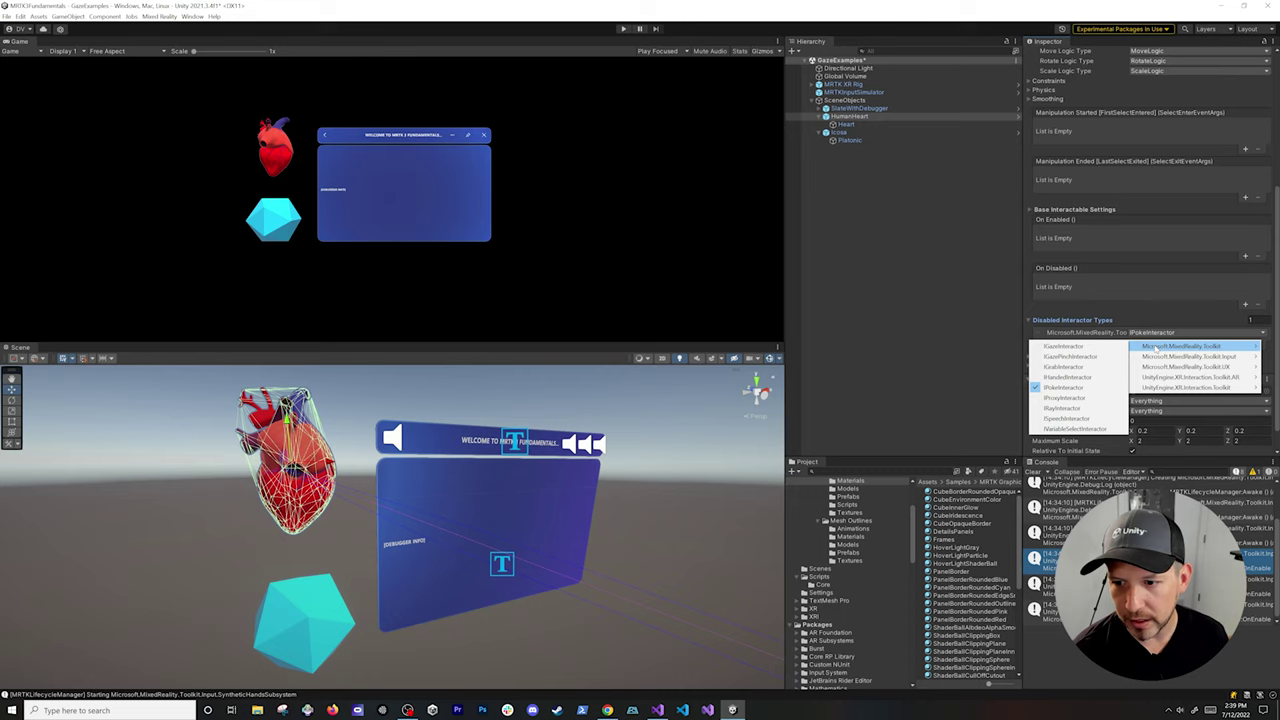
left_click(1068, 347)
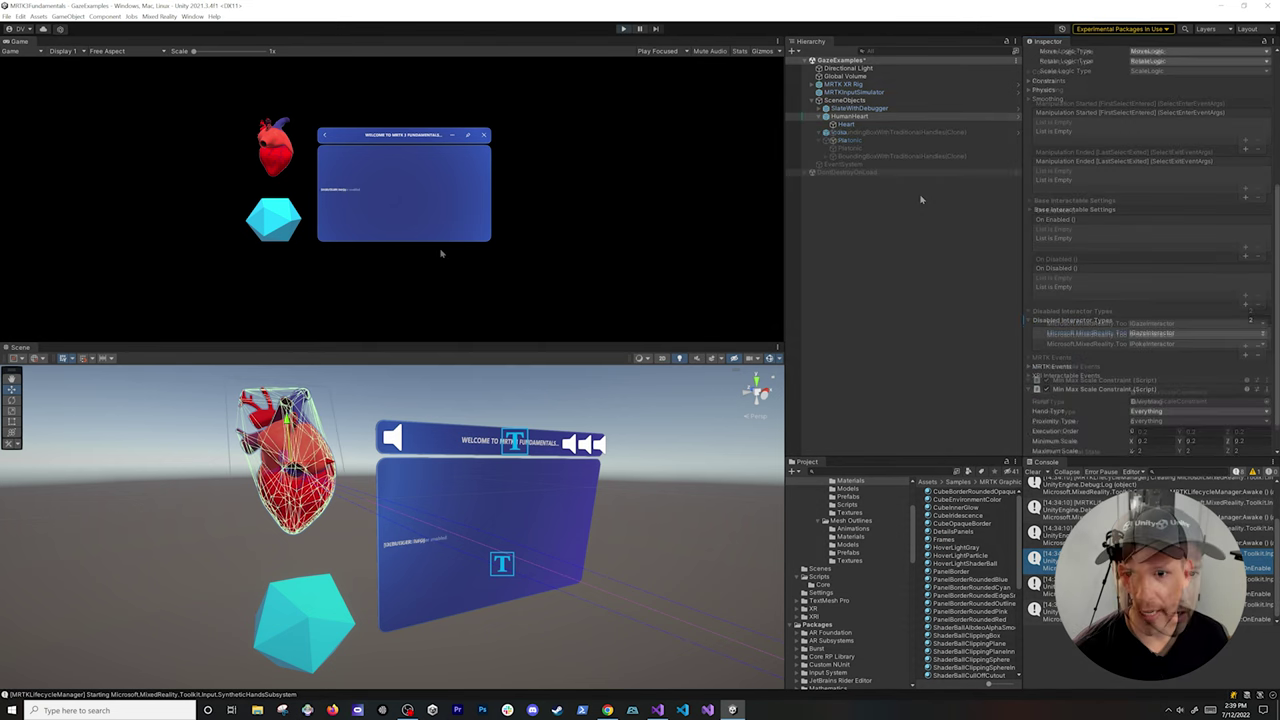
- Test in Play mode how the heart and icosahedron respond to gaze by moving the simulated camera toward them, and exit Play mode
right_click_drag(443, 251, 400, 249)
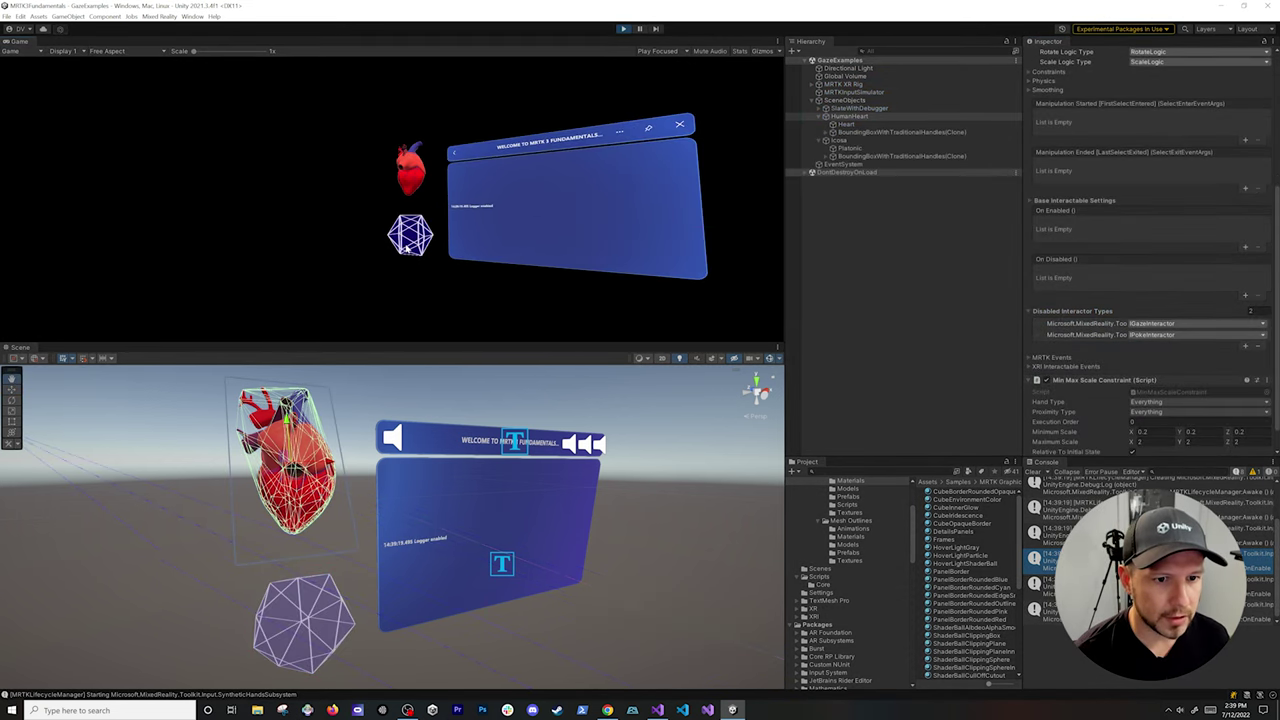
key("w")
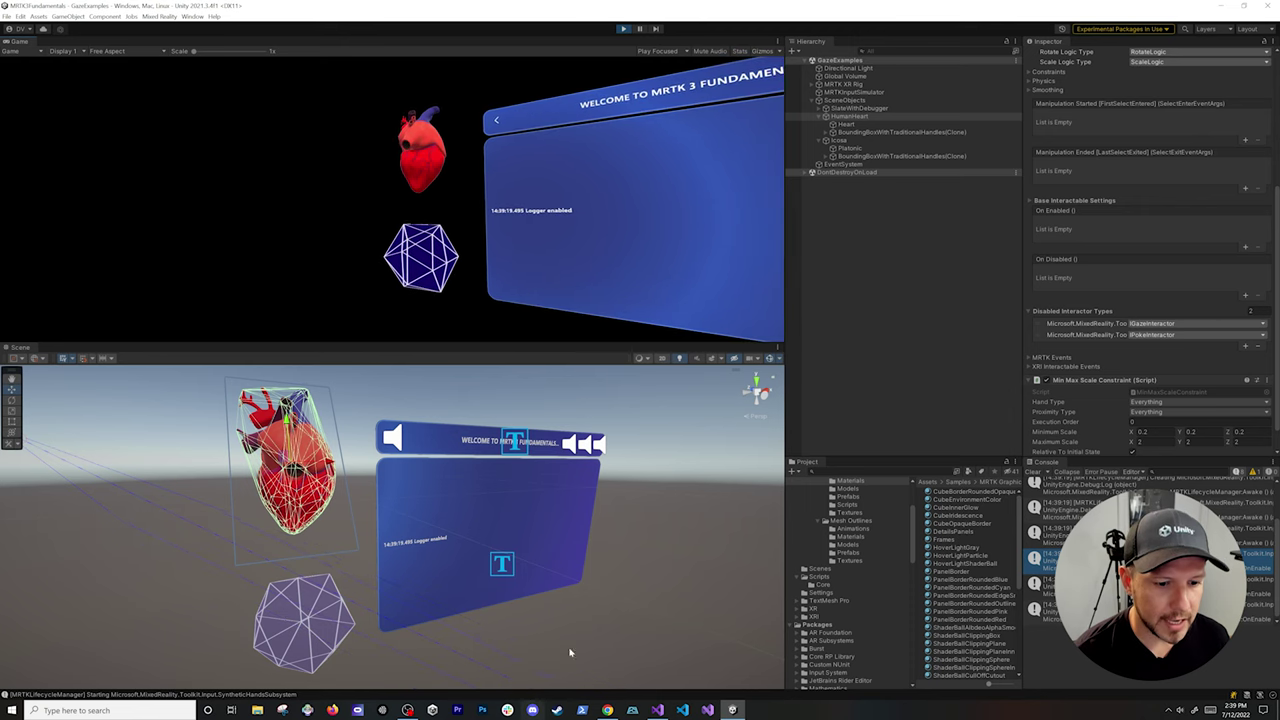
scroll(540, 636, "down", 3)
middle_click_drag(490, 622, 479, 570)
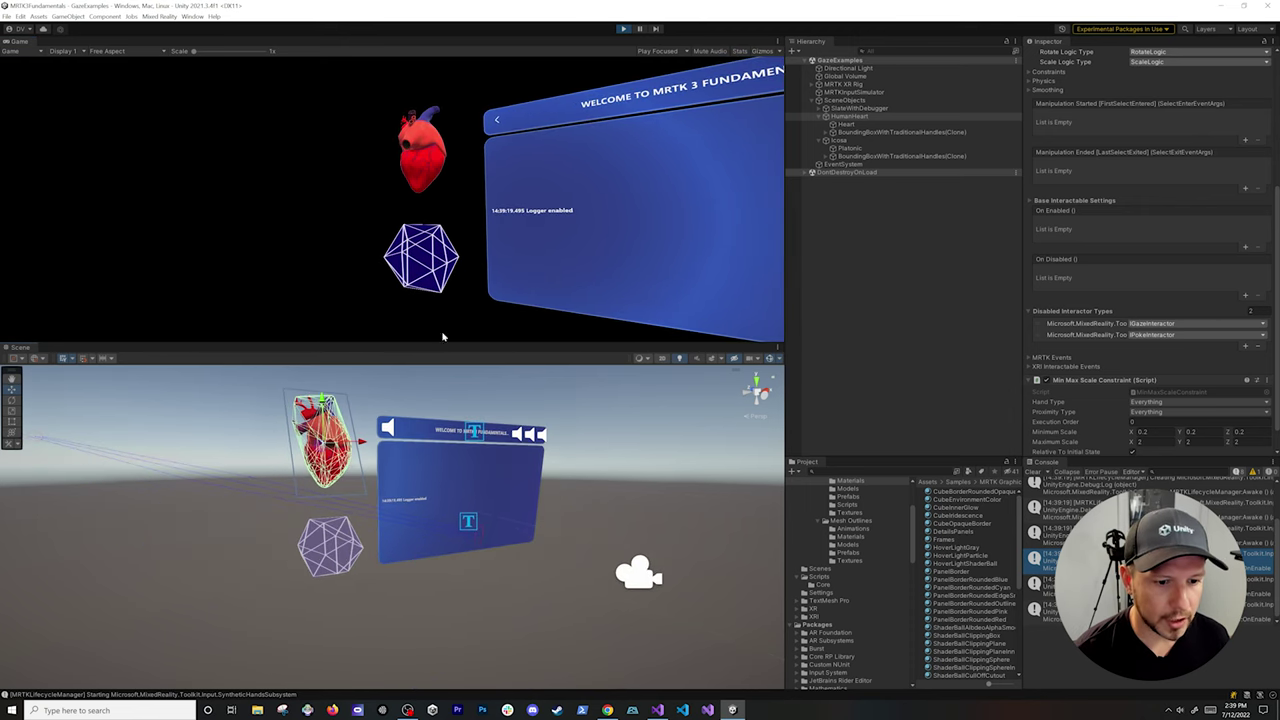
right_click_drag(478, 243, 476, 224)
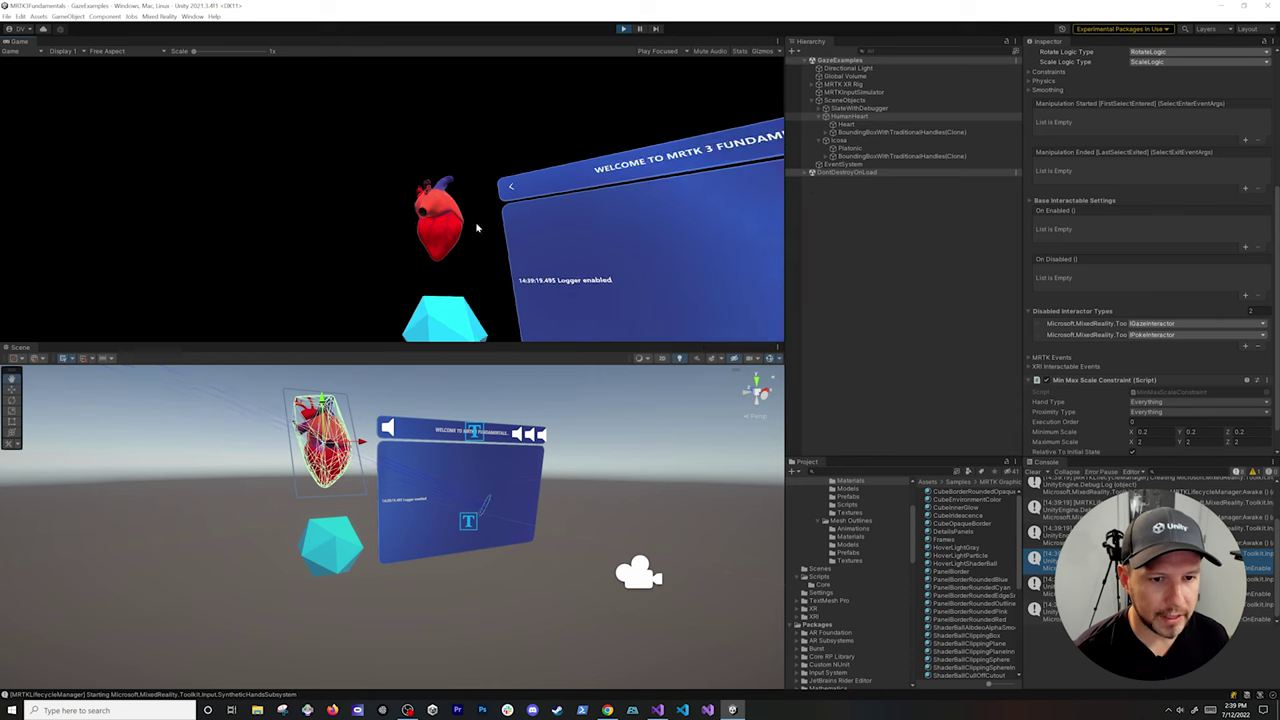
left_click(623, 29)
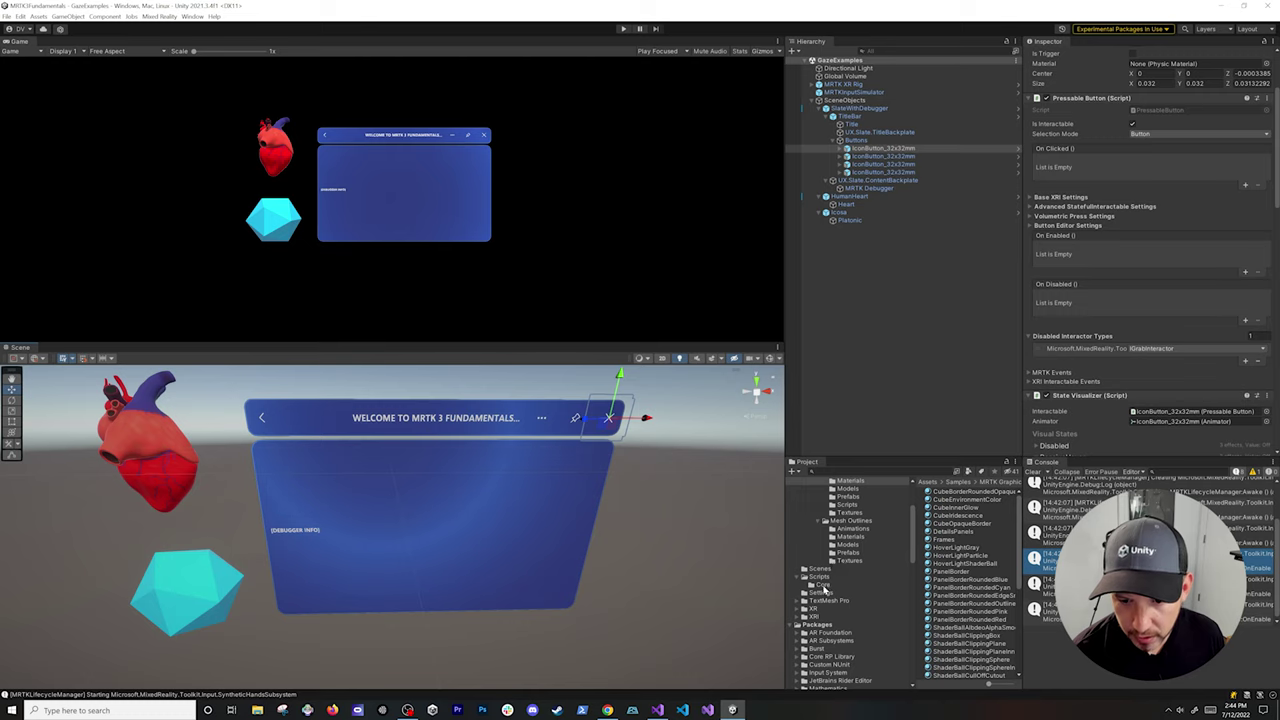
- Open the ObjectCreator script and add a serialized float zOffset of -0.004f and a Start method with a row loop over gridSize.x
left_click(823, 577)
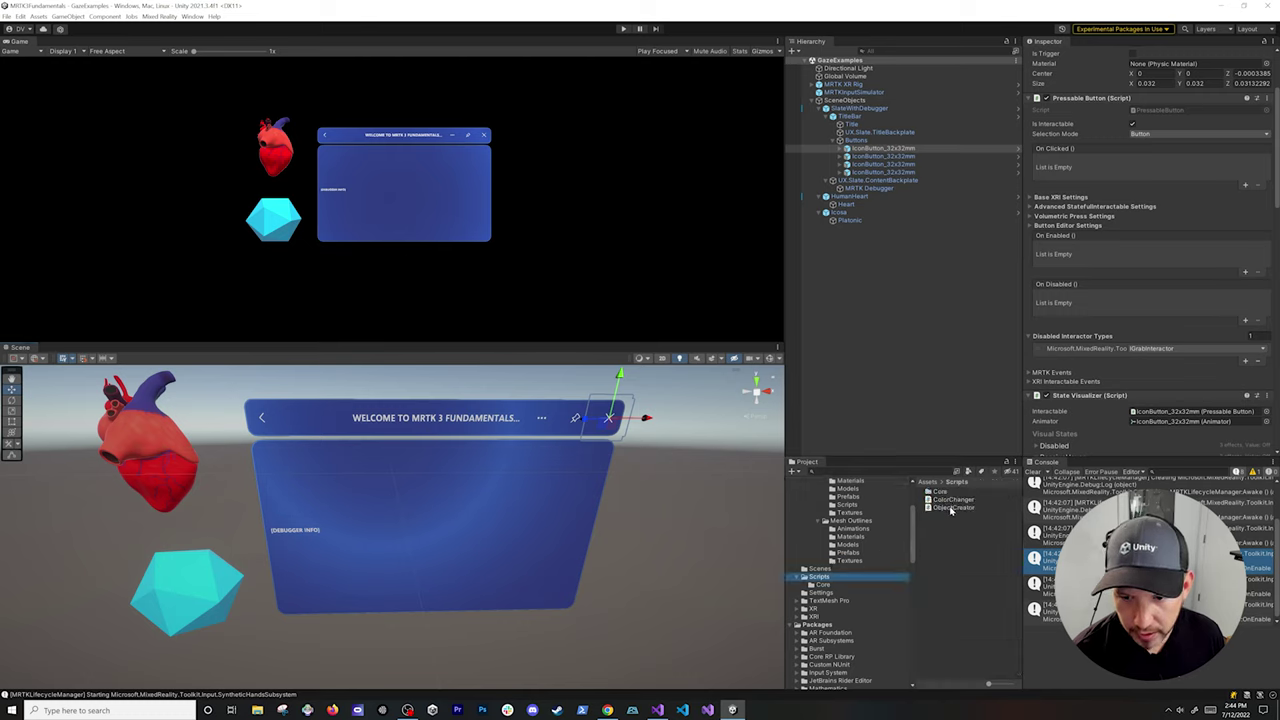
left_click(951, 508)
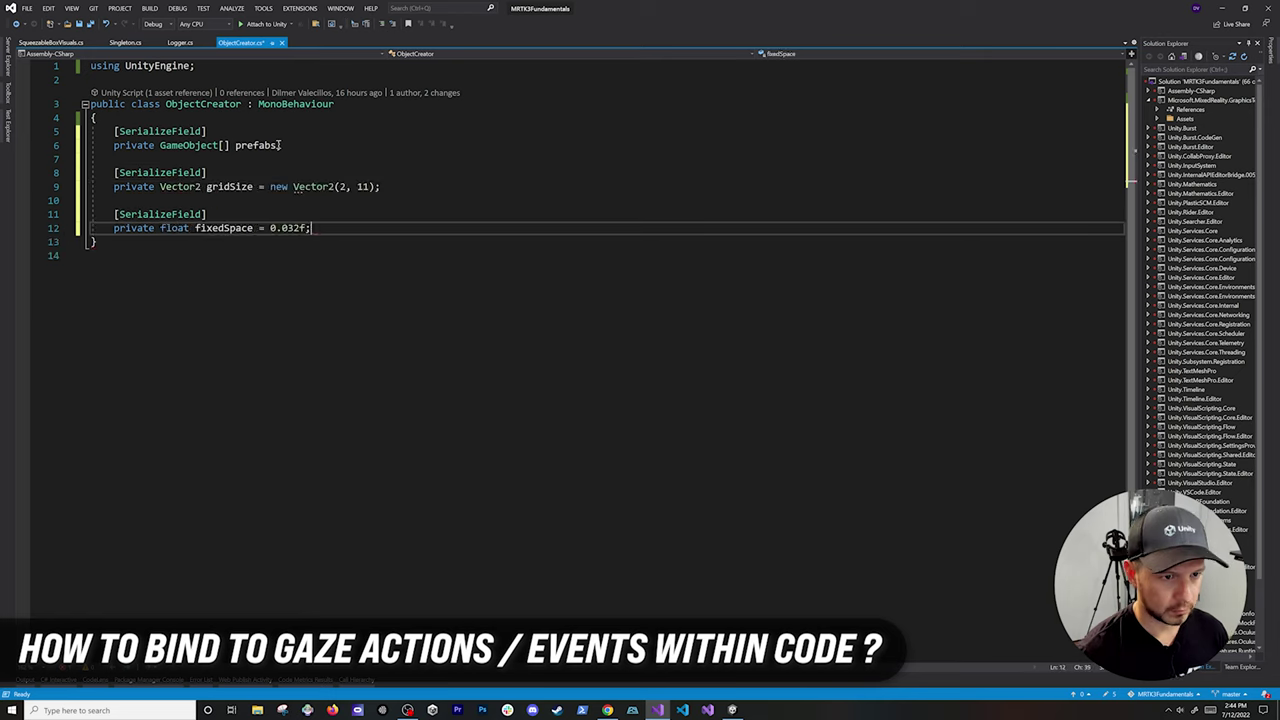
key("Return")
key("Return")
type("[SerializeField] private float zOffset = -0.004f;  private void Start() { for (int row = 0; row < gridSize.x; row++)")
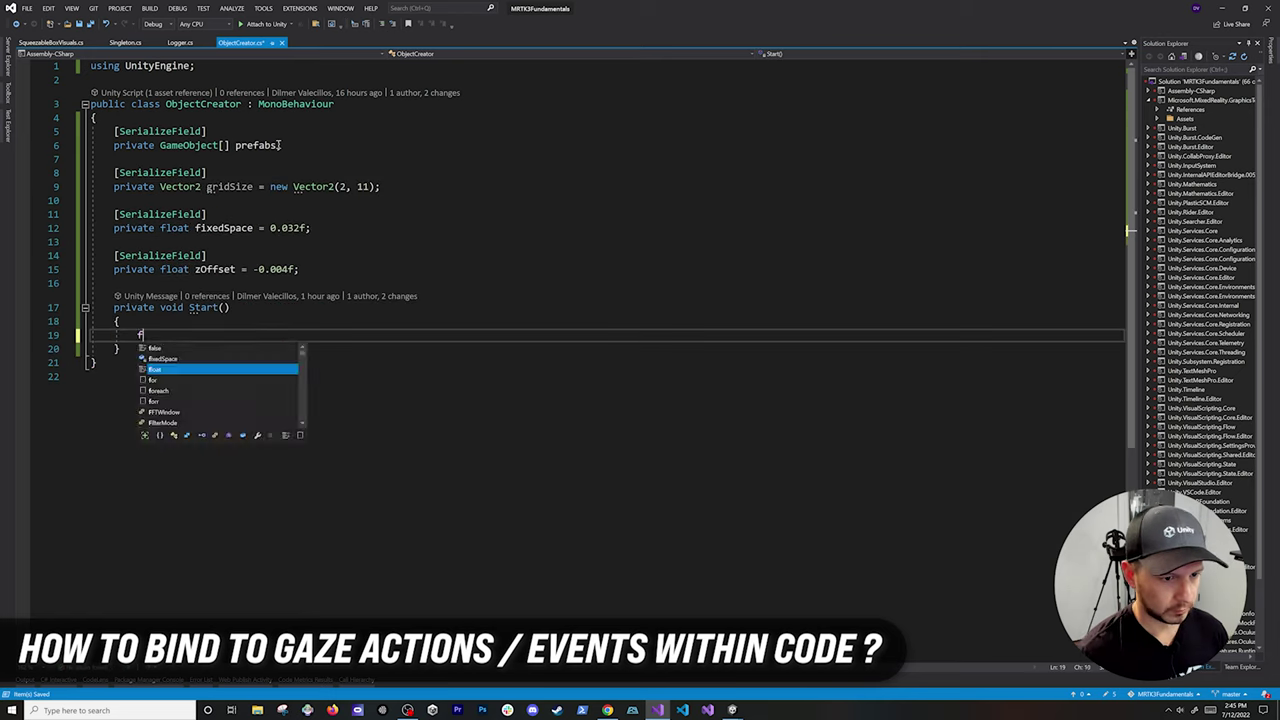
- Nest a column loop over gridSize.y that instantiates a random prefab under transform and sets its localPosition from column and row spacing and zOffset
key("Return")
type("{ for (int column = 0; column < gridSize.y; column++)")
key("Return")
type("{ int randomPrefab = Random.Range(0, prefabs.Length);")
key("Return")
type("var newObject = Instantiate(prefabs[randomPrefab], transform); newObject.transform.localPosition = new Vector3(column * fixedSpace, -row * fixedSpace, zOffset); newObject.name = $\"{prefabs[randomPrefab].name}_{row}_{column}\"; newObject.GetComponent<PressableButton>()")
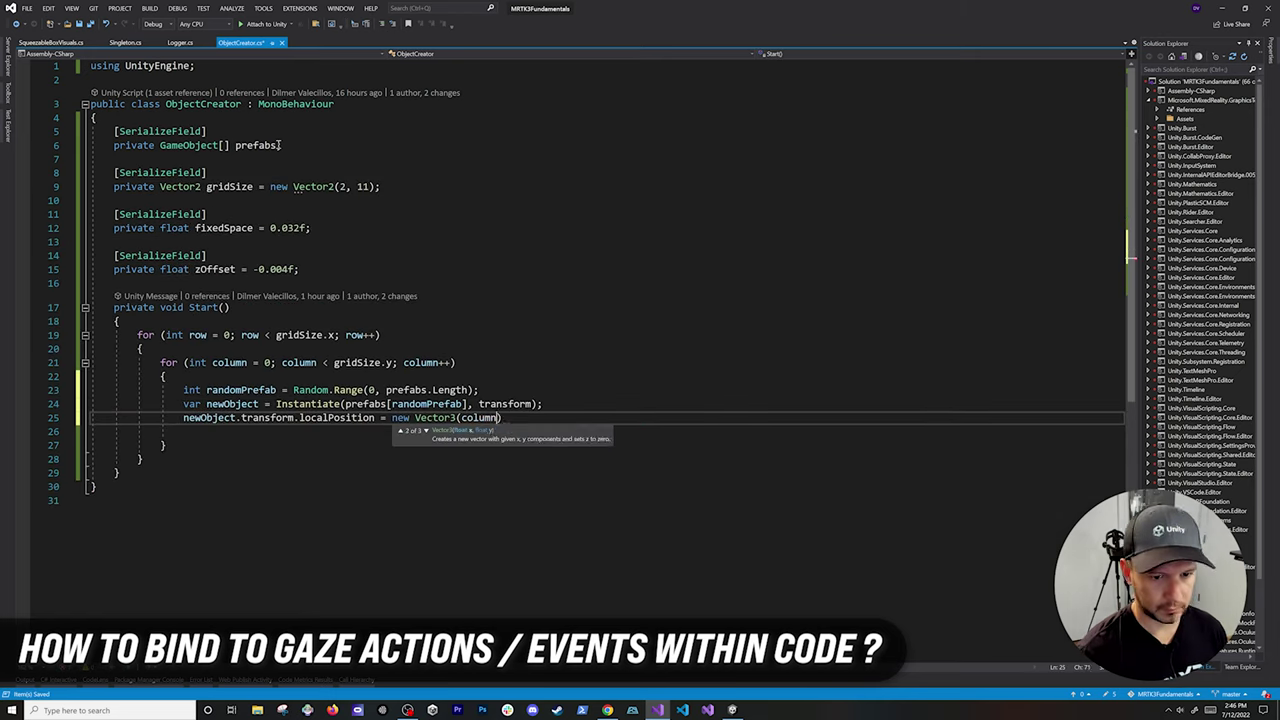
- Add PressableButton listeners that log IsGazeHovered and IsGazePinchHovered OnEntered and OnExited with each new object's name, and save the script
key("Return")
type(".IsGazeHovered.OnEntered.AddListener((t) => Logger.Instance.LogInfo($\"{newObject.name} IsGazeHovered.OnEntered\"));")
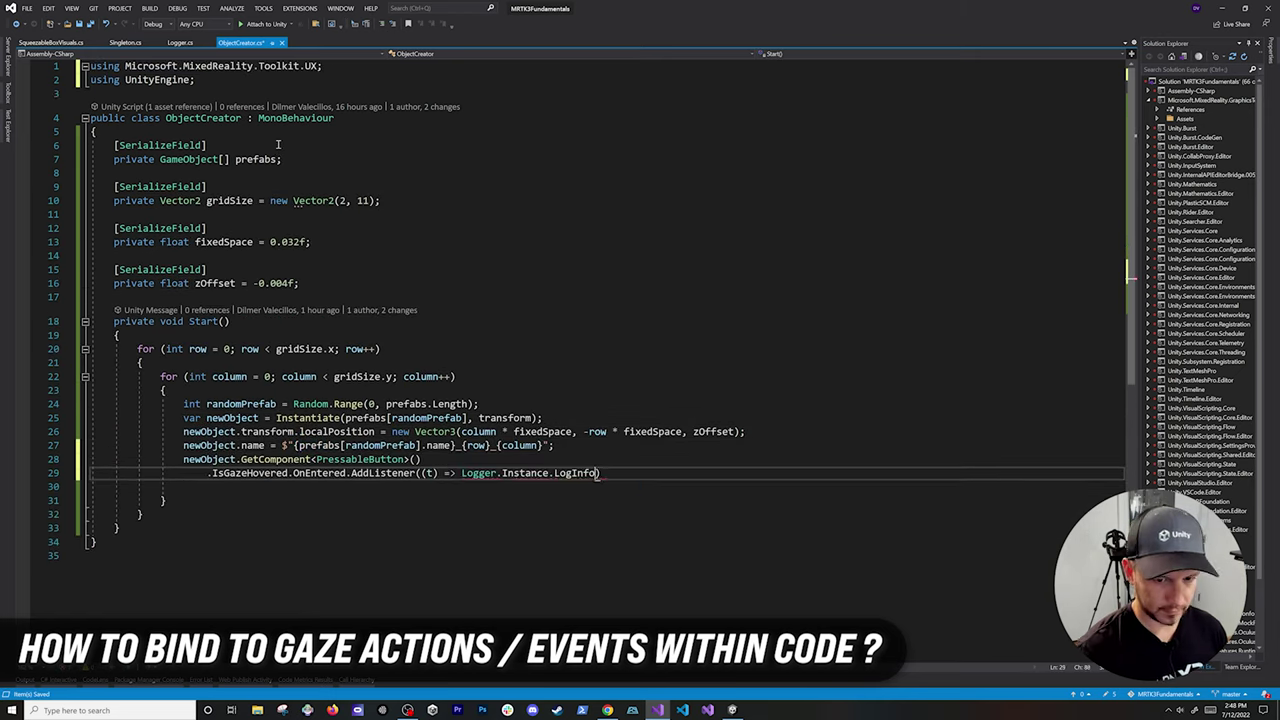
key("ctrl+v")
key("ctrl+v")
type("OnExitedPinchHovered")
key("ctrl+s")
scroll(659, 514, "down", 2)
key("shift+Home")
key("shift+Up")
key("ctrl+v")
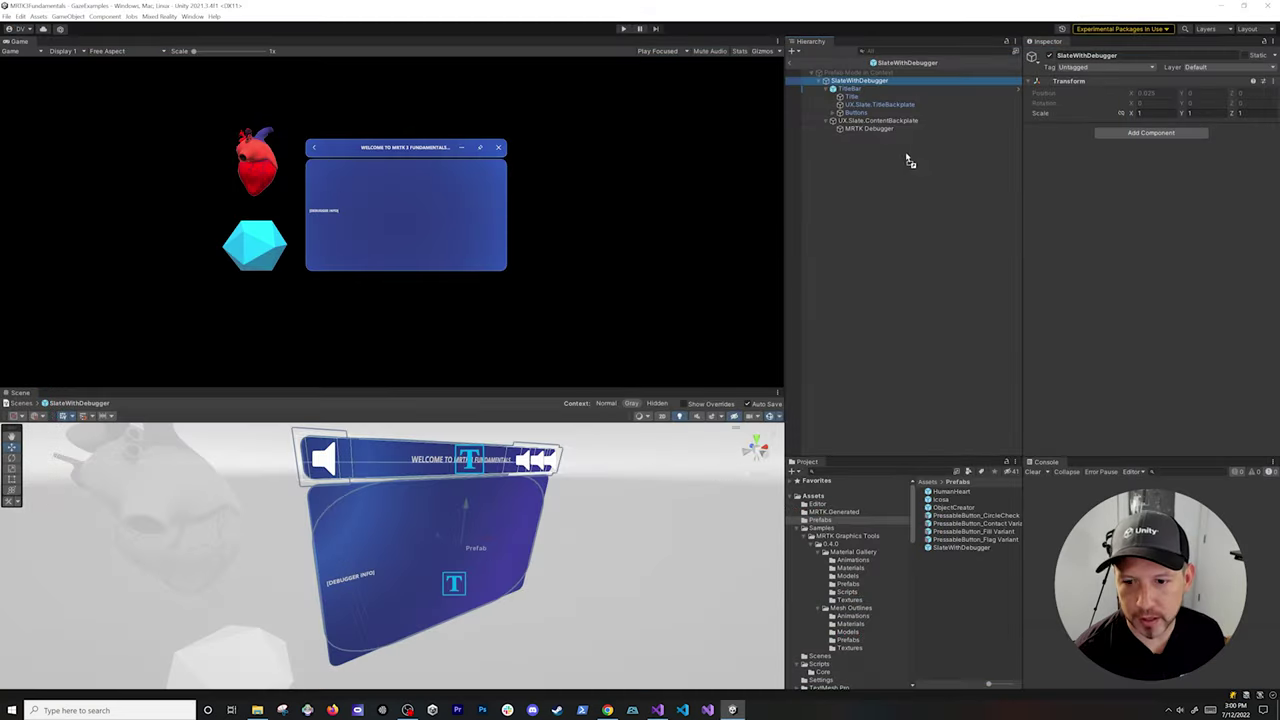
- Place the ObjectCreator prefab under SlateWithDebugger and fill its Prefabs list with the CircleCheck, Contact, Fill and Flag PressableButton variants
left_click_drag(910, 160, 903, 88)
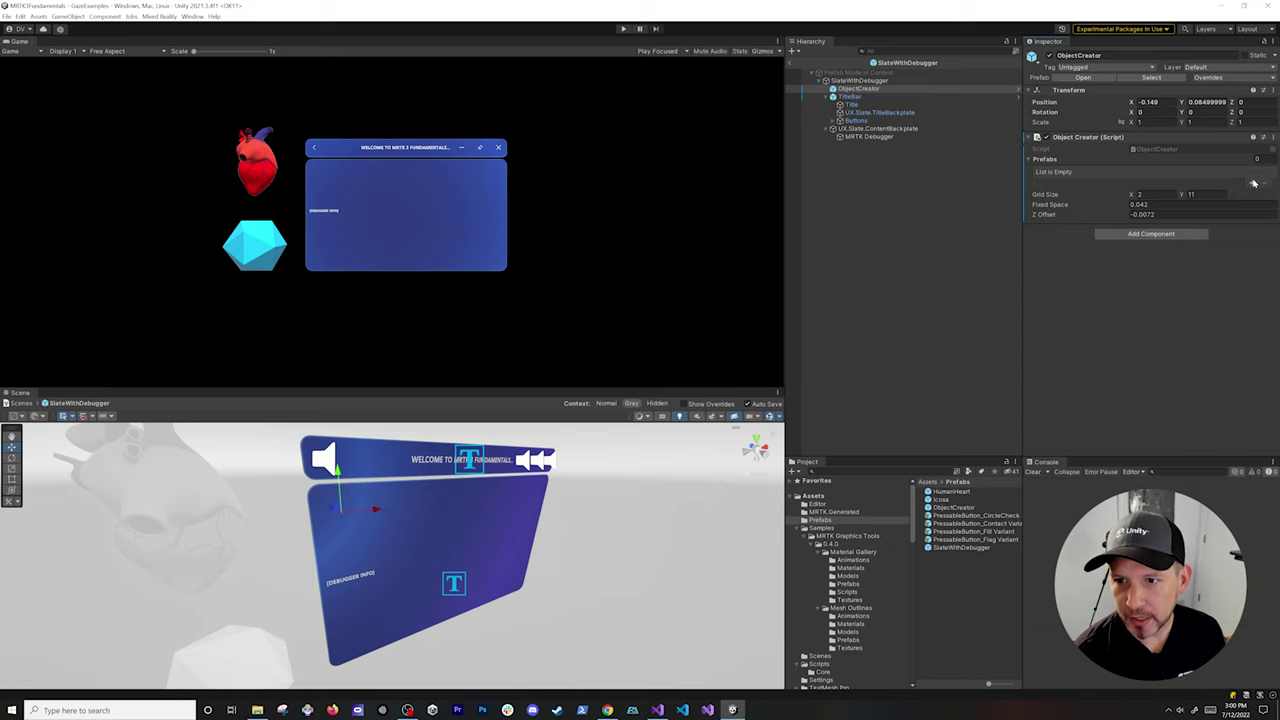
left_click(1254, 185)
left_click(1252, 186)
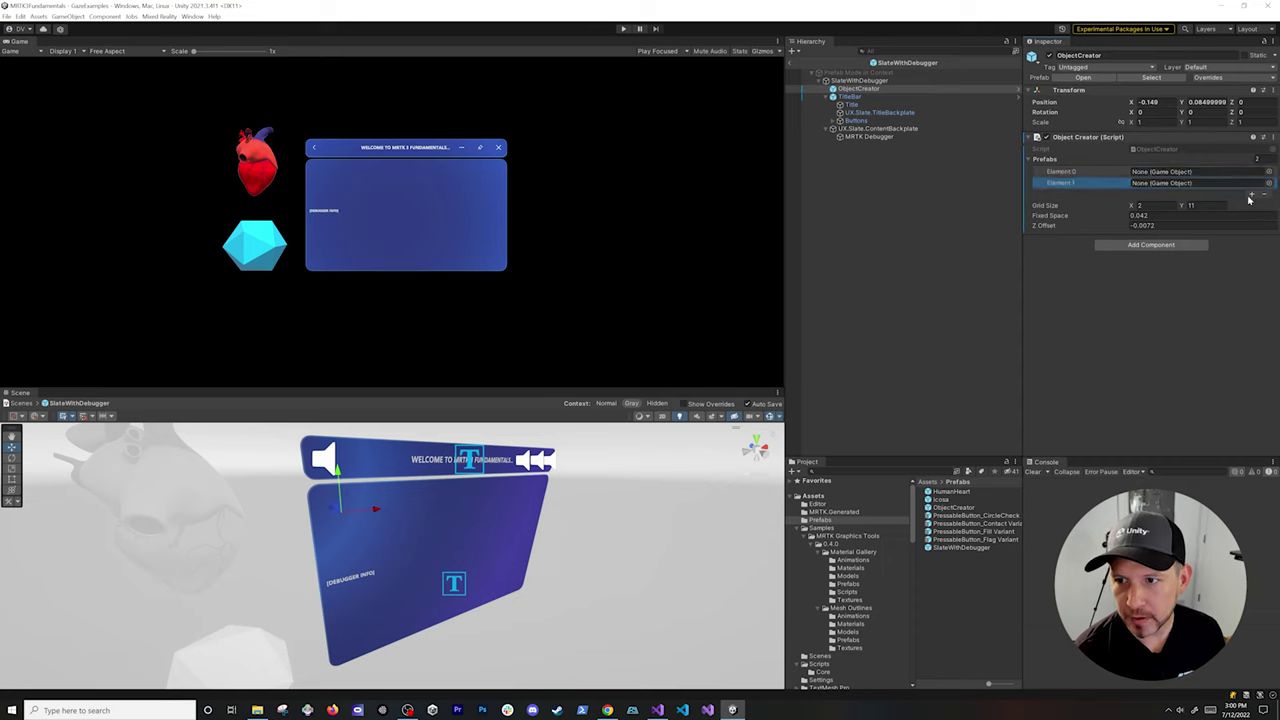
left_click(1251, 195)
left_click(1253, 204)
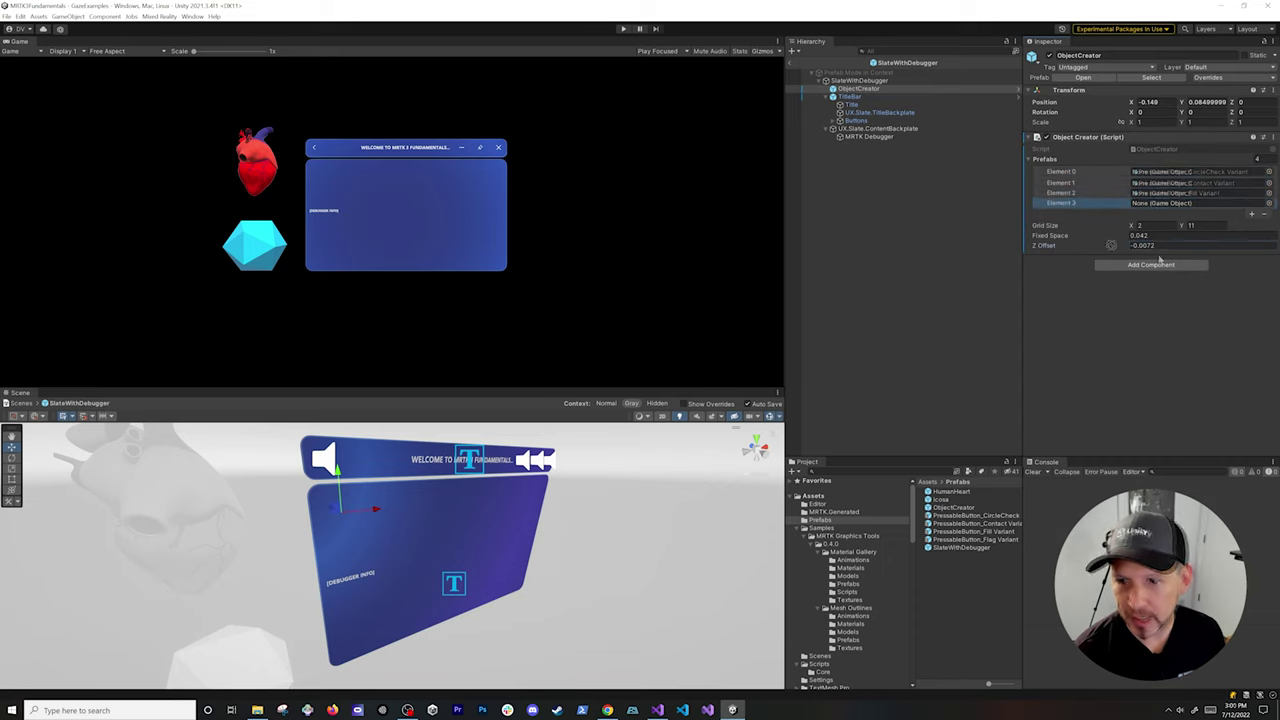
left_click_drag(1110, 243, 1164, 206)
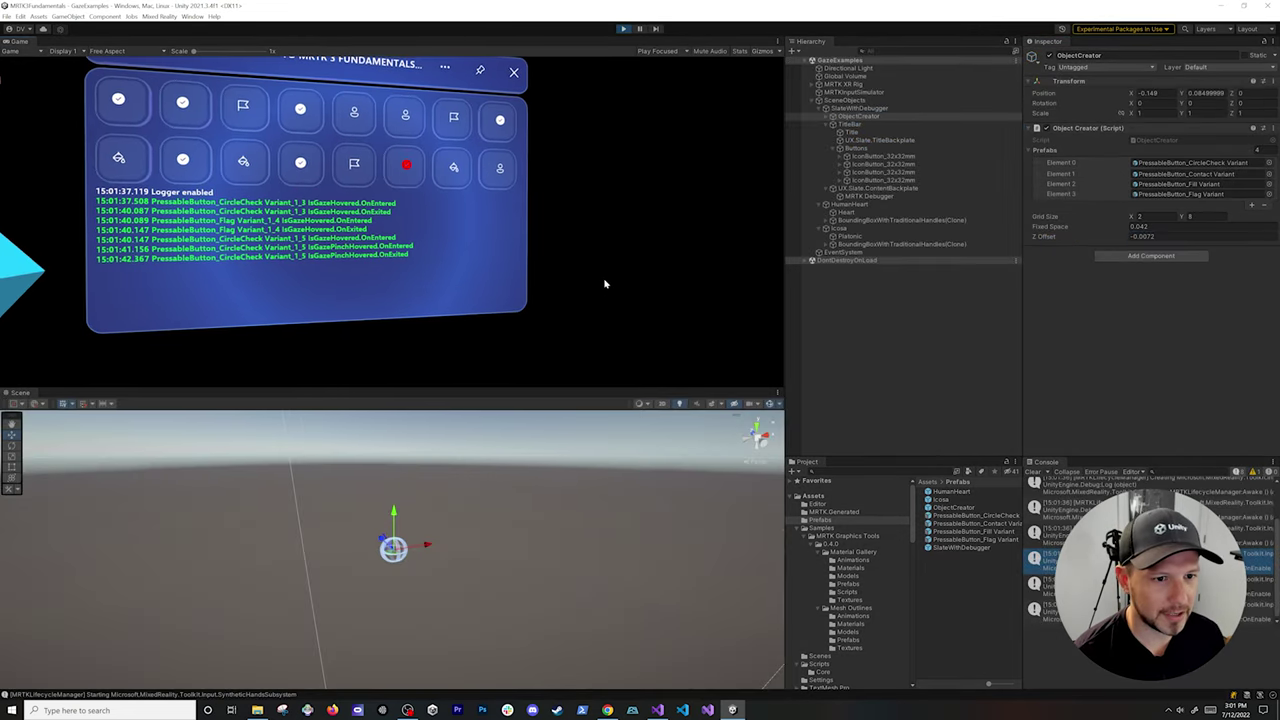
- Test gaze on the slate's generated buttons in Play mode, and look around the sample materials in the MaterialGallery scene
mouse_move(604, 284)
right_mouse_down()
mouse_move(554, 286)
mouse_move(583, 274)
right_mouse_up()
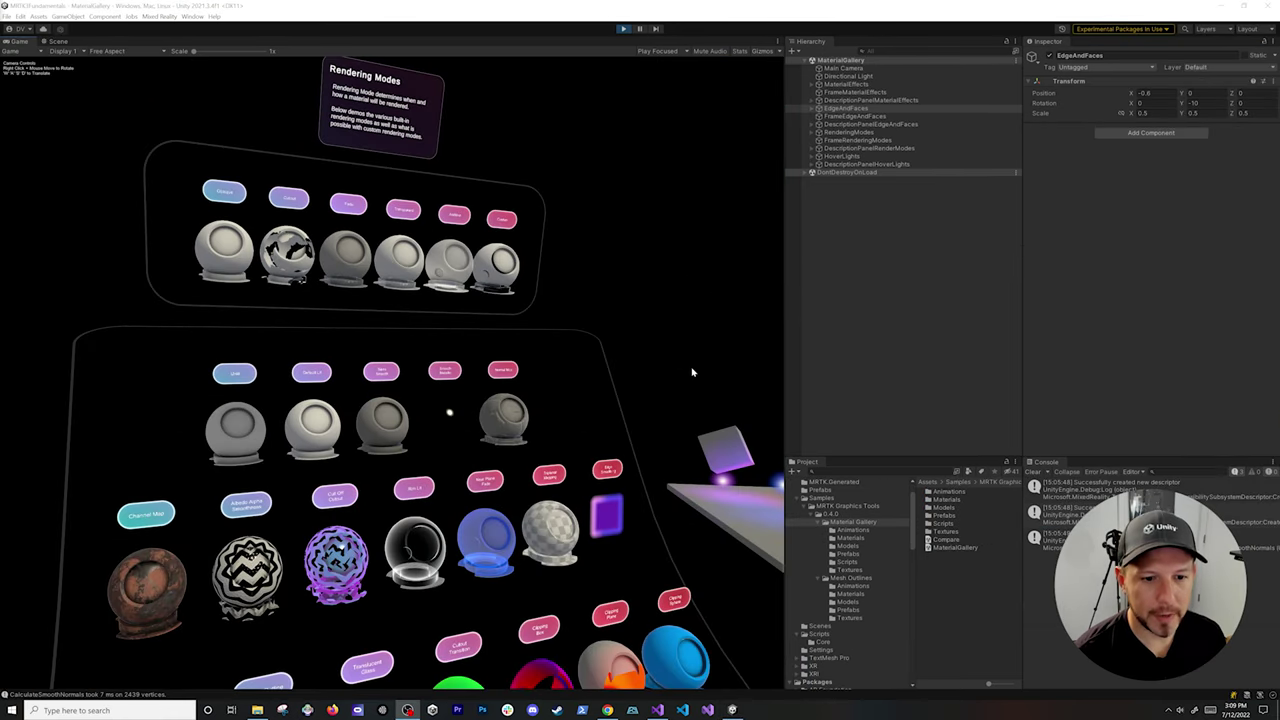
right_click_drag(692, 372, 499, 510)
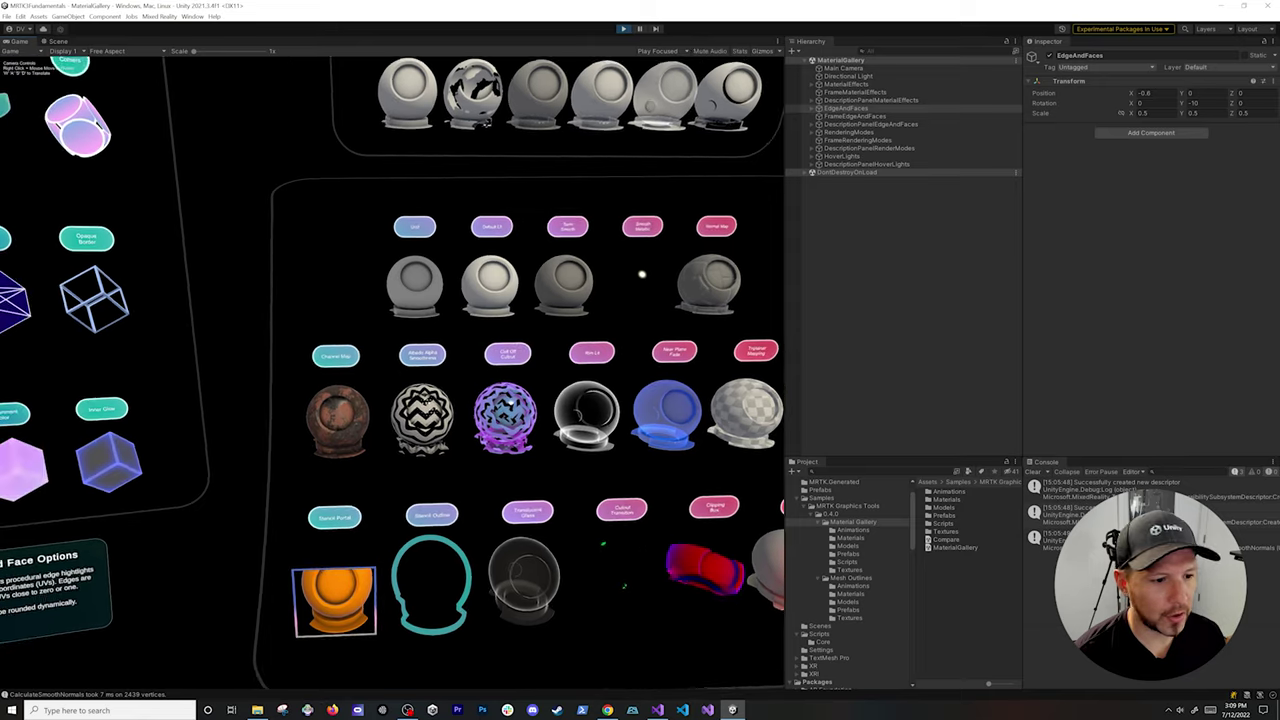